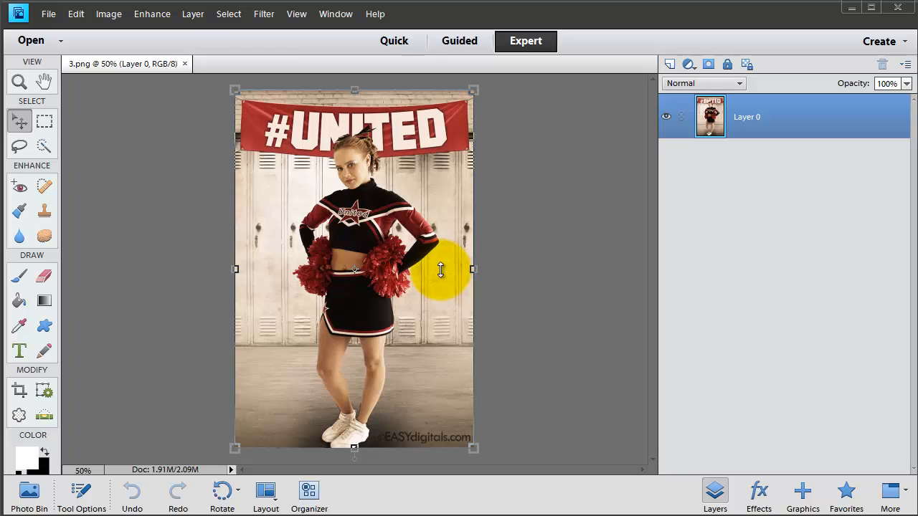
# Step: Open the mvp-lockers-vert-8x10-300dpi template file from the tutorial folder
pyautogui.click(43, 18)
pyautogui.click(98, 68)
pyautogui.click(43, 10)
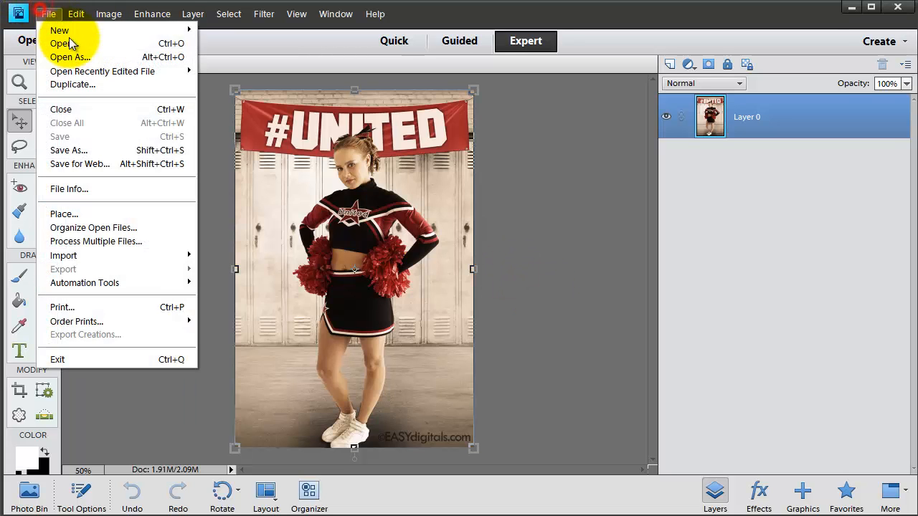
pyautogui.click(79, 42)
pyautogui.click(713, 229)
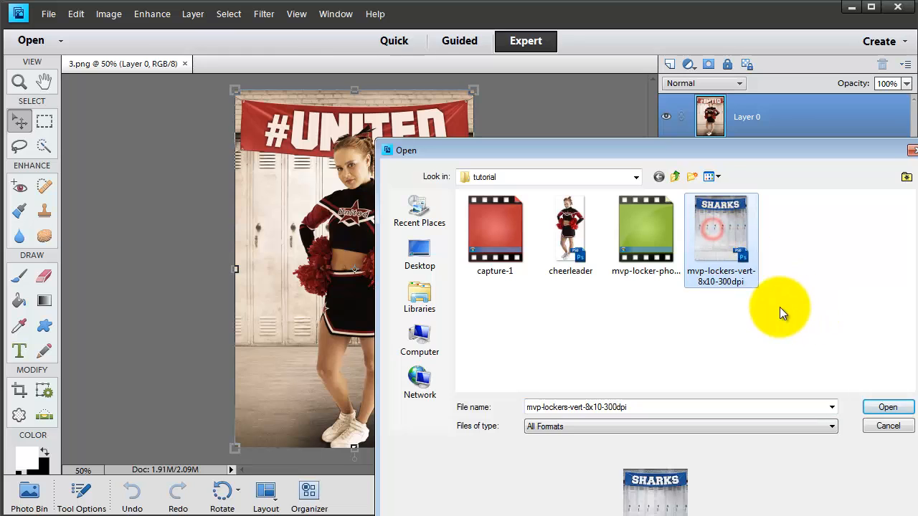
pyautogui.click(888, 408)
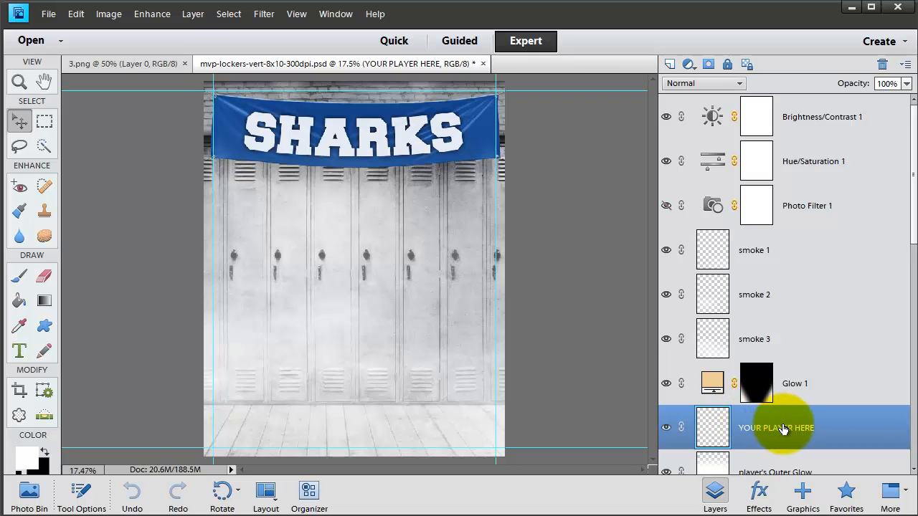
# Step: Look over the upper layer stack and compare the image with the Brightness/Contrast 1 layer switched off and on
pyautogui.scroll(-4, 902, 230)
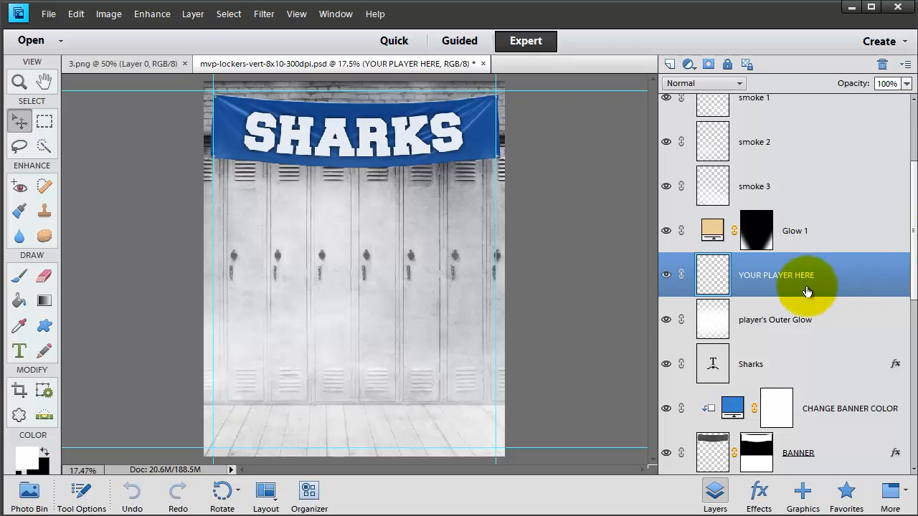
pyautogui.scroll(4, 815, 302)
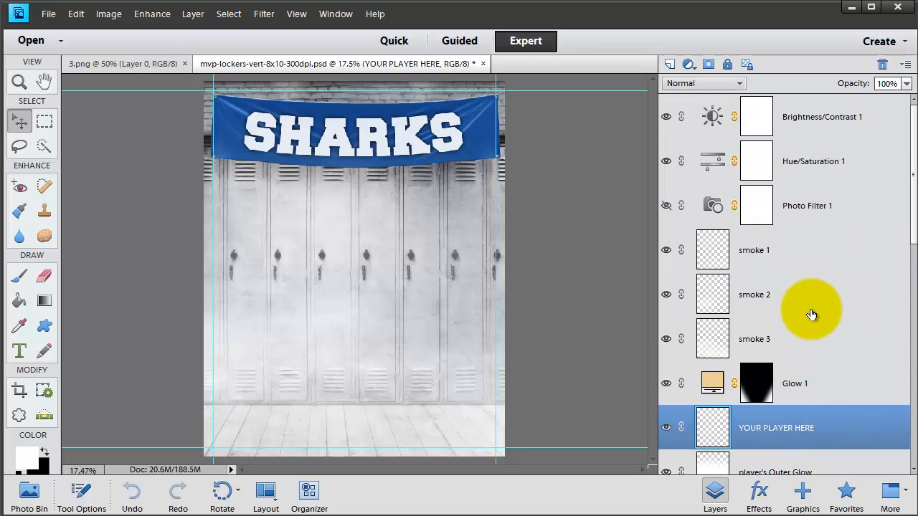
pyautogui.click(802, 115)
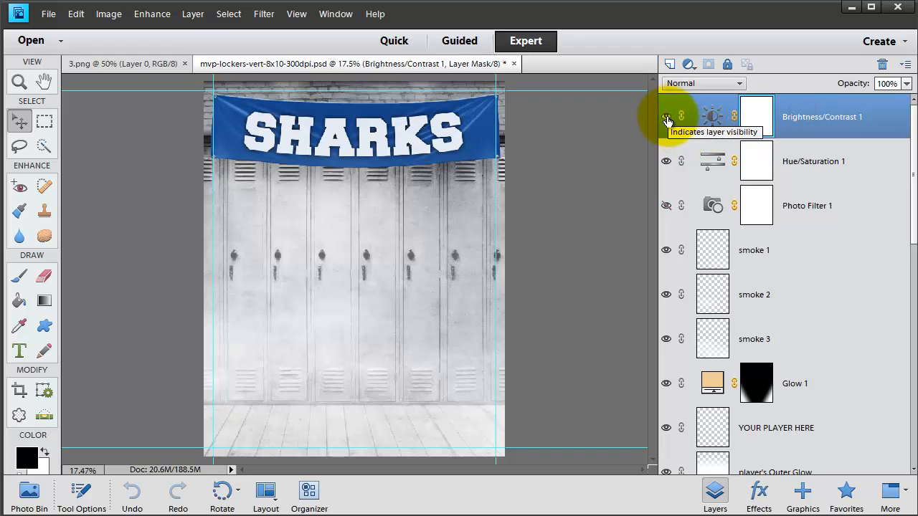
pyautogui.click(667, 119)
pyautogui.click(667, 118)
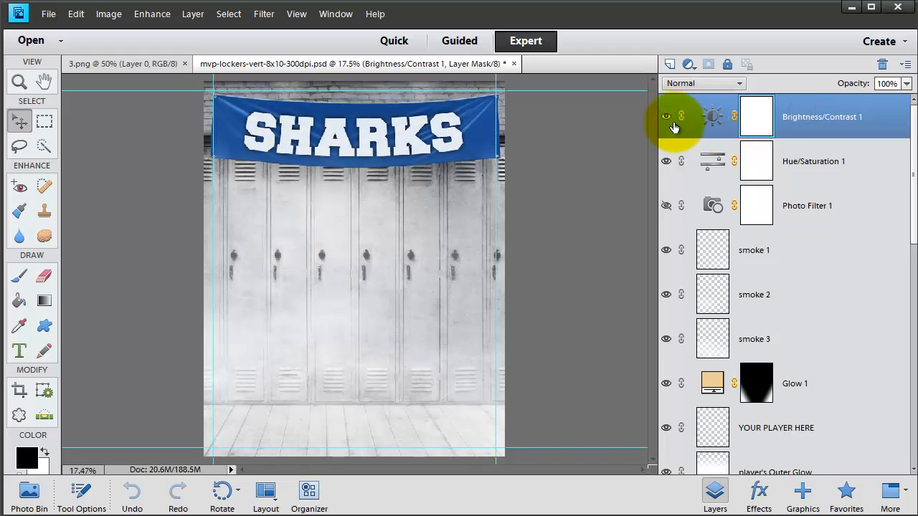
# Step: Try out slider changes in the Brightness/Contrast 1 layer and the topmost Hue/Saturation 1 adjustment layer
pyautogui.doubleClick(709, 117)
pyautogui.moveTo(704, 323); pyautogui.dragTo(717, 346)
pyautogui.click(782, 275)
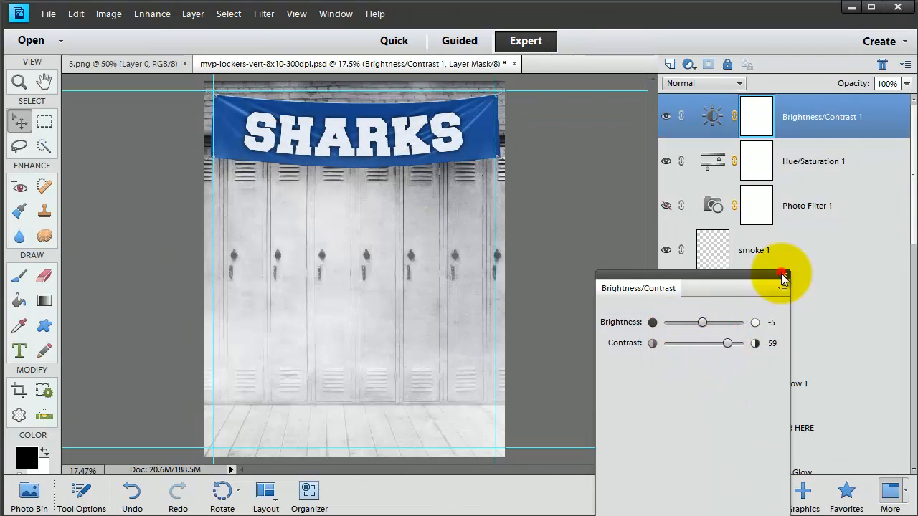
pyautogui.doubleClick(697, 161)
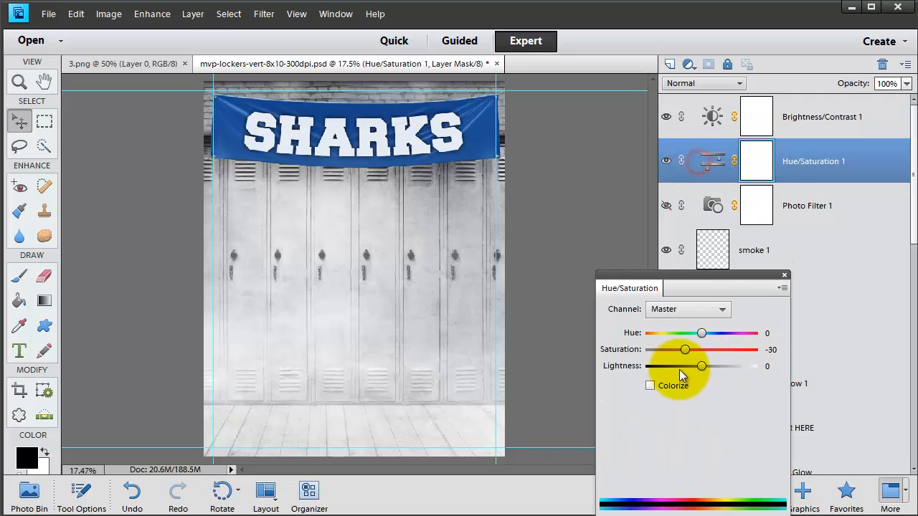
pyautogui.moveTo(702, 333); pyautogui.dragTo(721, 358)
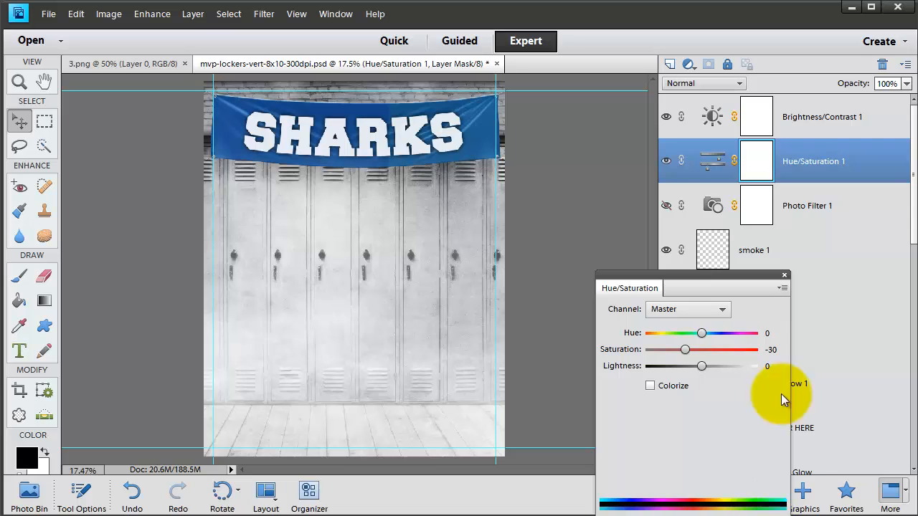
# Step: Turn on the Photo Filter 1 layer and try its preset filters, ending on Deep Blue
pyautogui.click(805, 208)
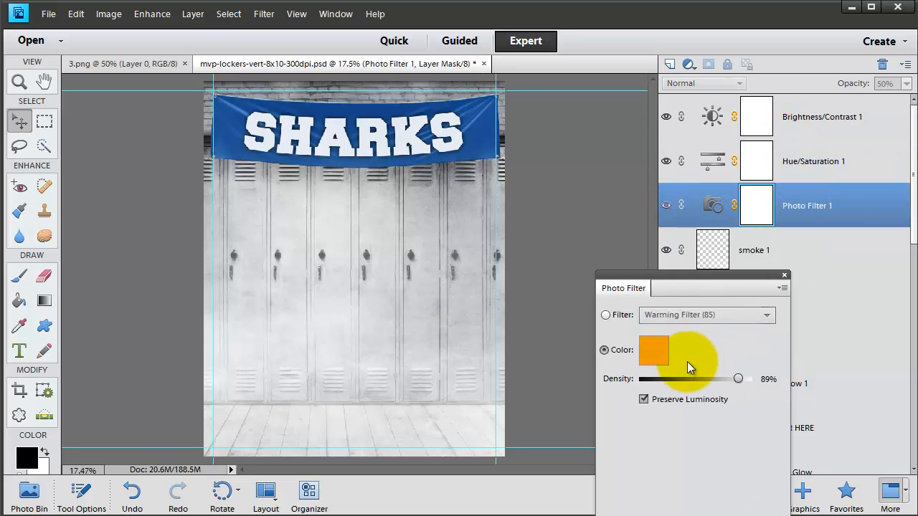
pyautogui.click(665, 207)
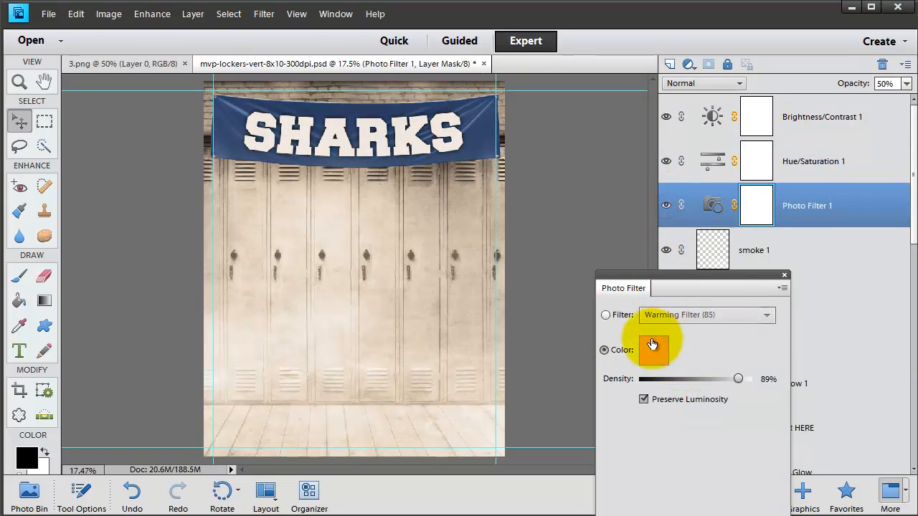
pyautogui.click(609, 316)
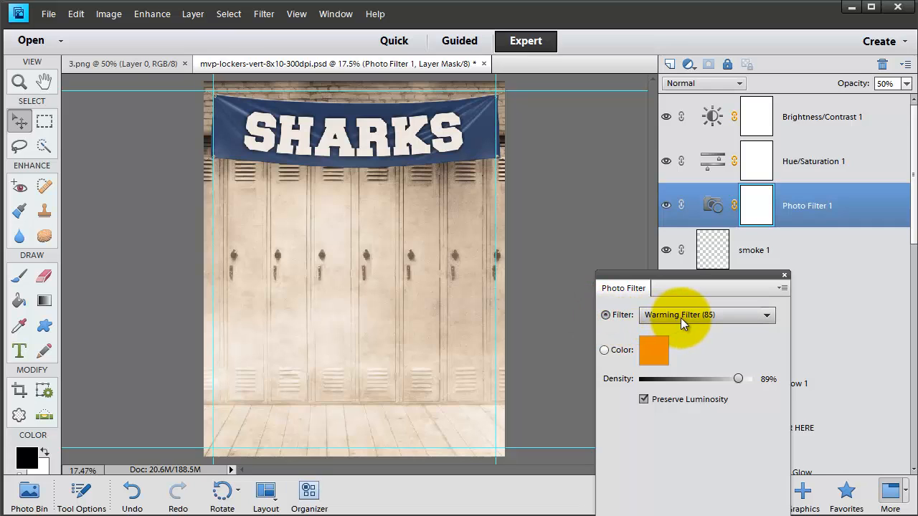
pyautogui.click(682, 315)
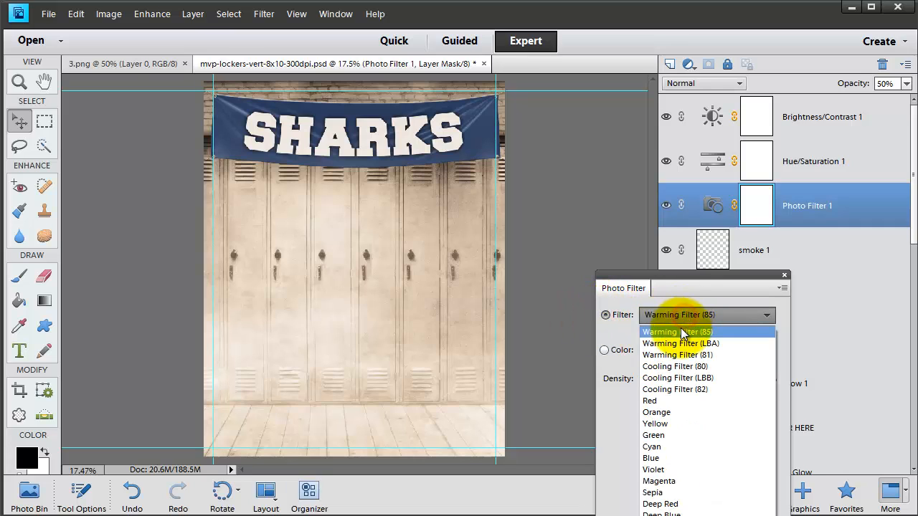
pyautogui.click(680, 334)
pyautogui.press('Down')
pyautogui.press('Down')
pyautogui.press('Down')
pyautogui.press('Down')
pyautogui.press('Down')
pyautogui.press('Down')
pyautogui.press('Down')
pyautogui.press('Down')
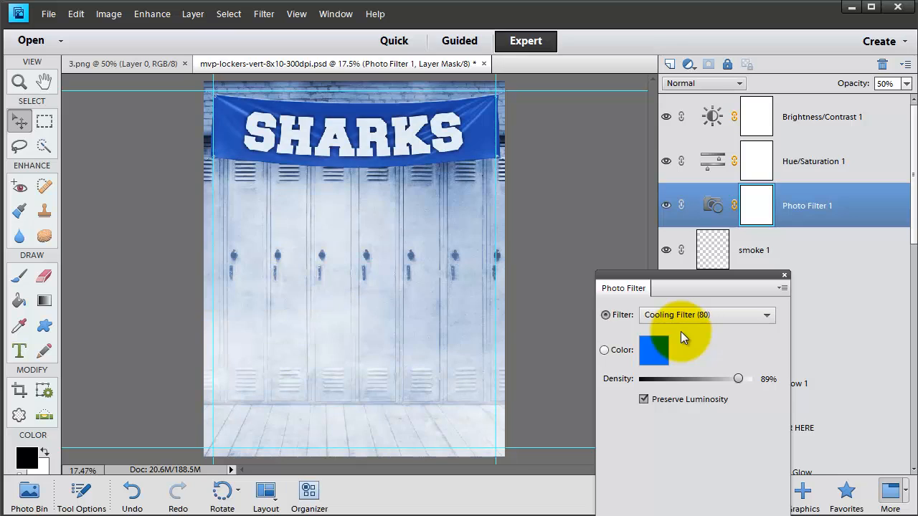
pyautogui.press('Down')
pyautogui.press('Down')
pyautogui.press('Down')
pyautogui.press('Down')
pyautogui.press('Down')
pyautogui.press('Down')
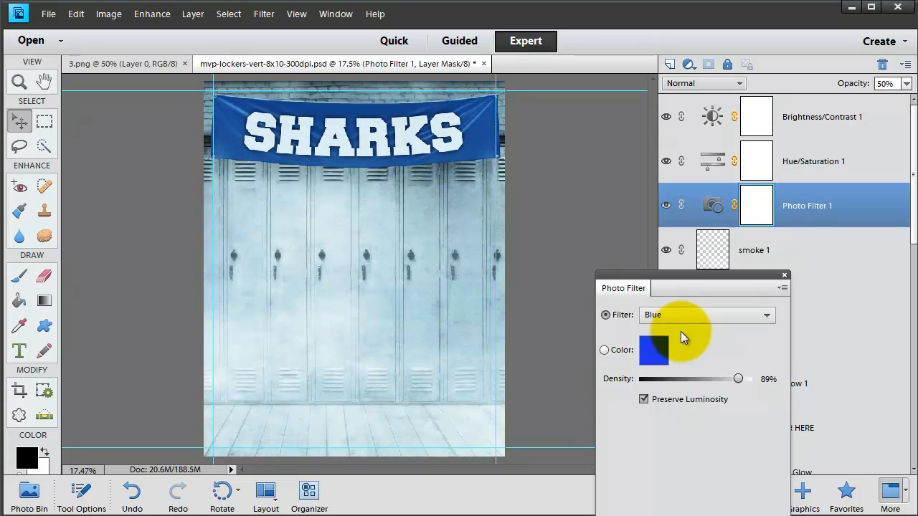
pyautogui.press('Down')
pyautogui.press('Down')
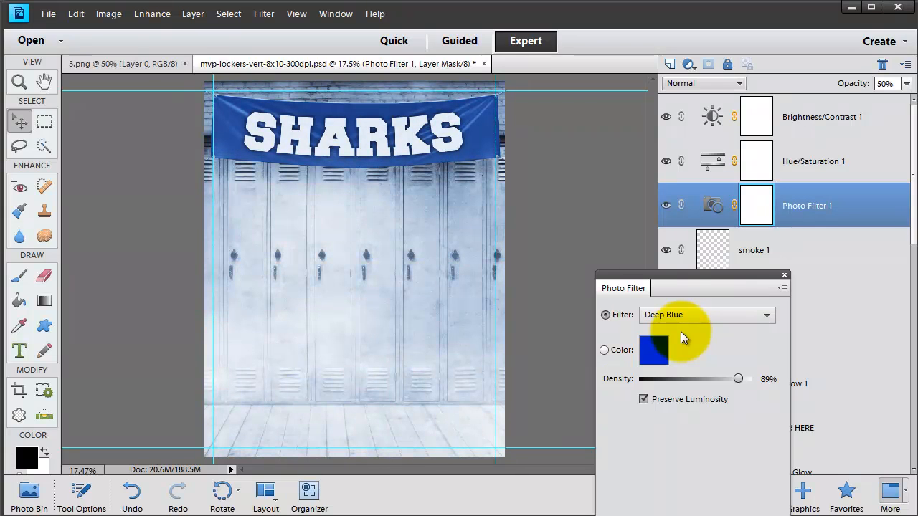
pyautogui.click(785, 277)
# Step: Hide the smoke 1, smoke 2 and smoke 3 layers and select the Photo Filter 1 layer
pyautogui.click(666, 250)
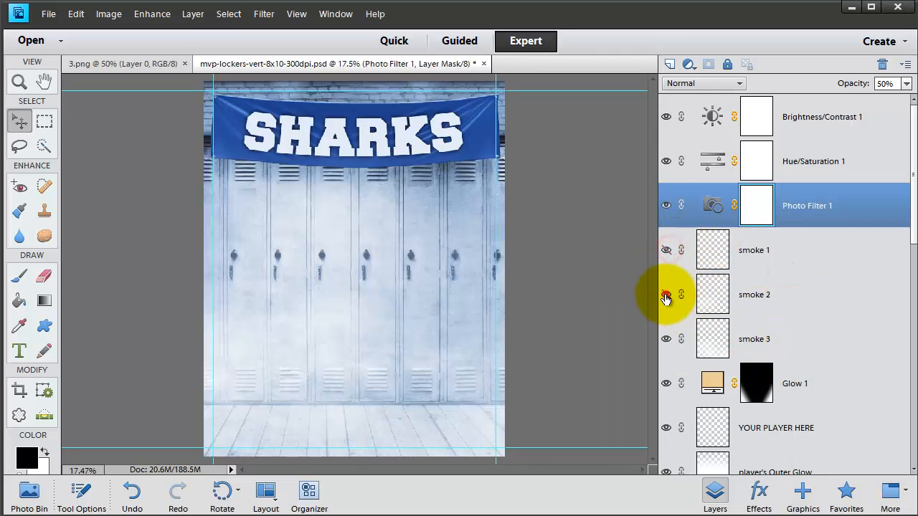
pyautogui.click(666, 295)
pyautogui.click(666, 339)
pyautogui.click(723, 208)
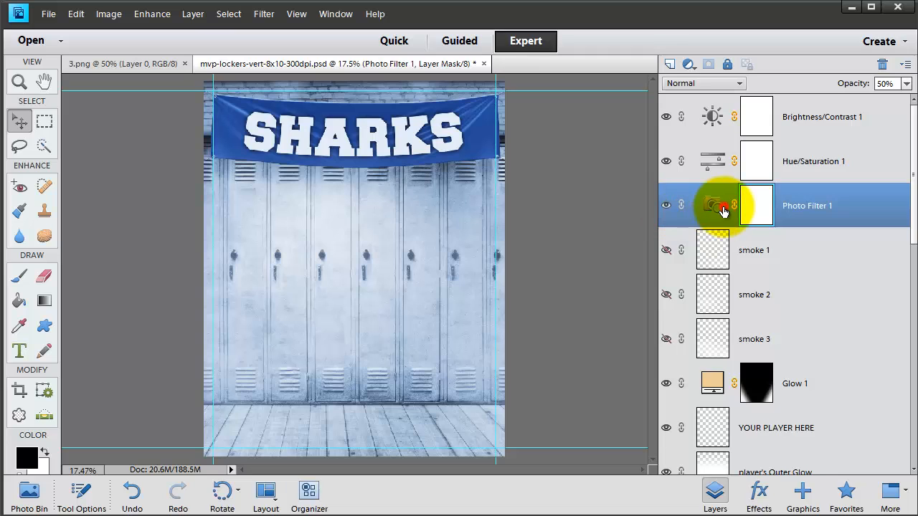
# Step: Revert the template to its original opening snapshot in the document history
pyautogui.click(350, 17)
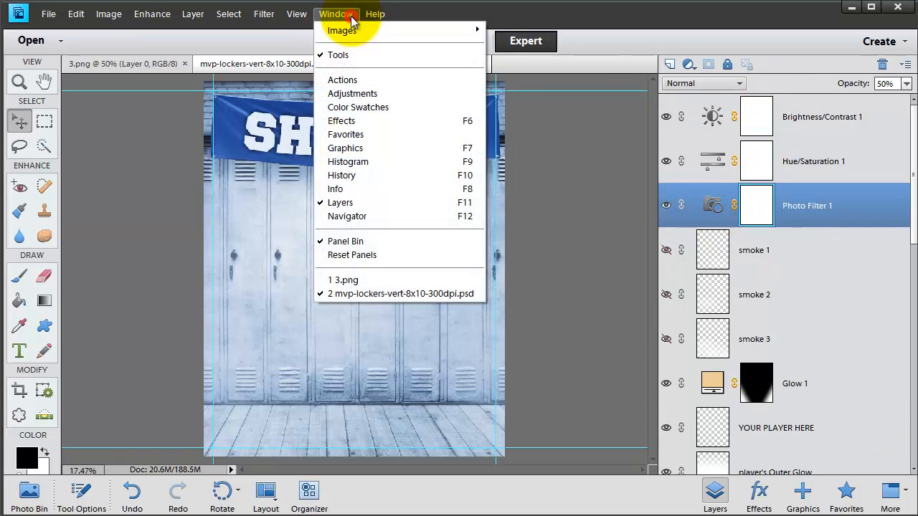
pyautogui.click(335, 174)
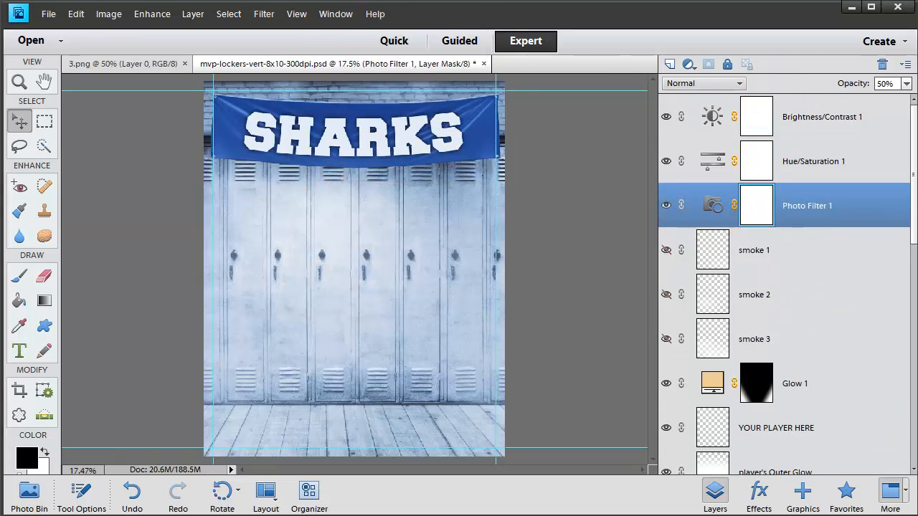
pyautogui.click(732, 152)
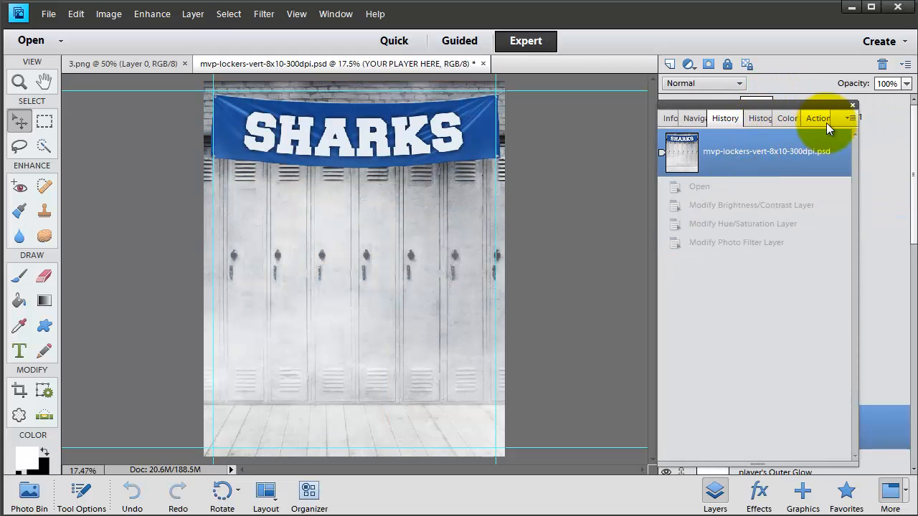
pyautogui.click(853, 105)
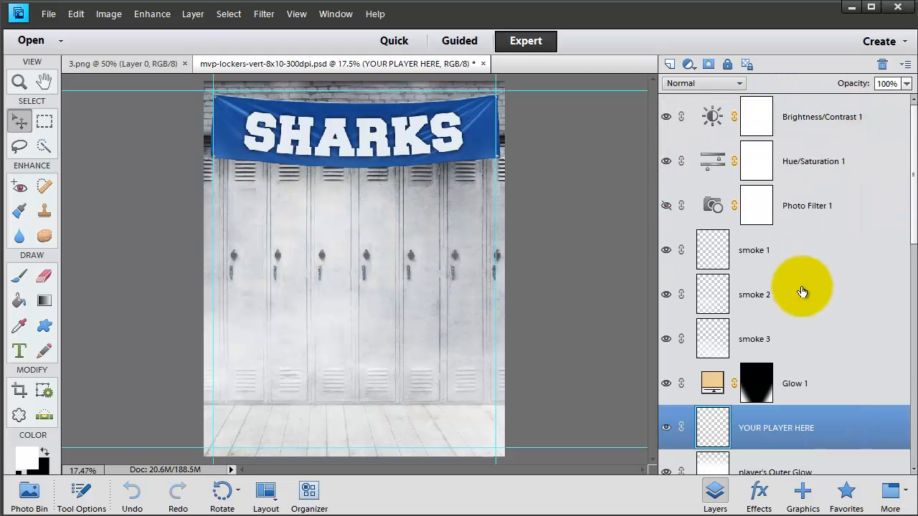
# Step: Compare the image with the player's Outer Glow layer off and on, and inspect the Sharks text and CHANGE BANNER COLOR layers
pyautogui.scroll(-3, 799, 291)
pyautogui.scroll(-2, 807, 302)
pyautogui.click(667, 250)
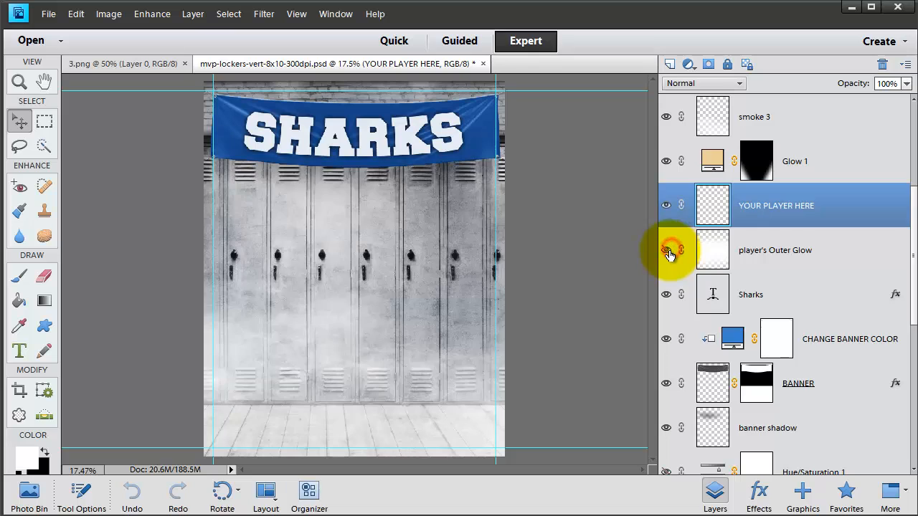
pyautogui.click(666, 250)
pyautogui.click(757, 297)
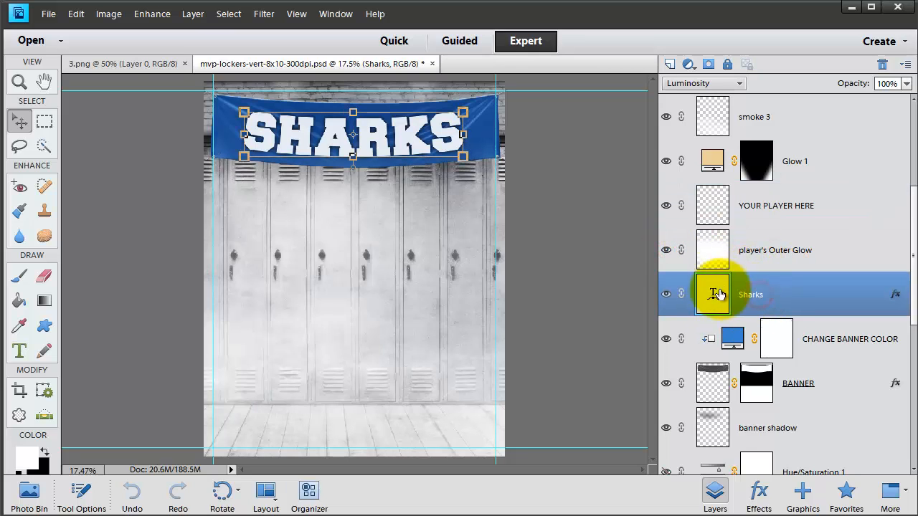
pyautogui.click(766, 332)
pyautogui.scroll(-6, 827, 356)
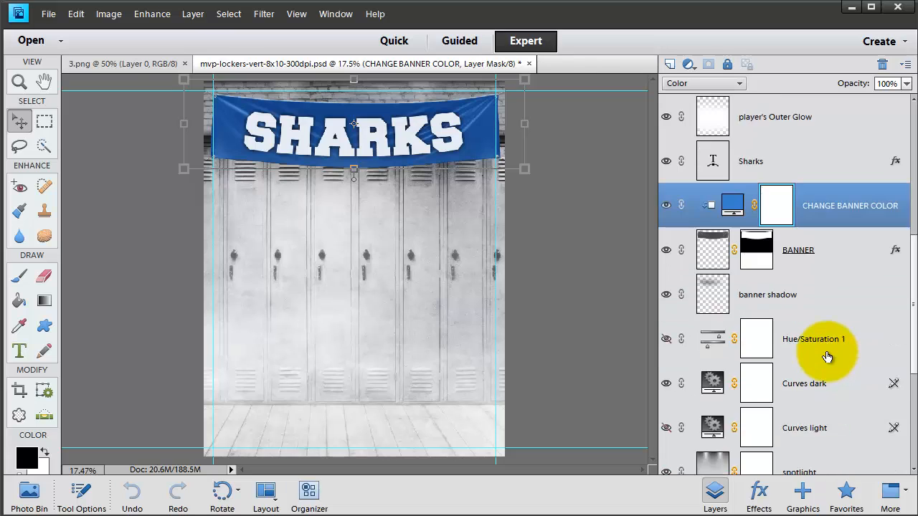
# Step: Inspect the lower Hue/Saturation 1, spotlight and shadows layers, and compare the image with Curves dark off and on
pyautogui.click(804, 213)
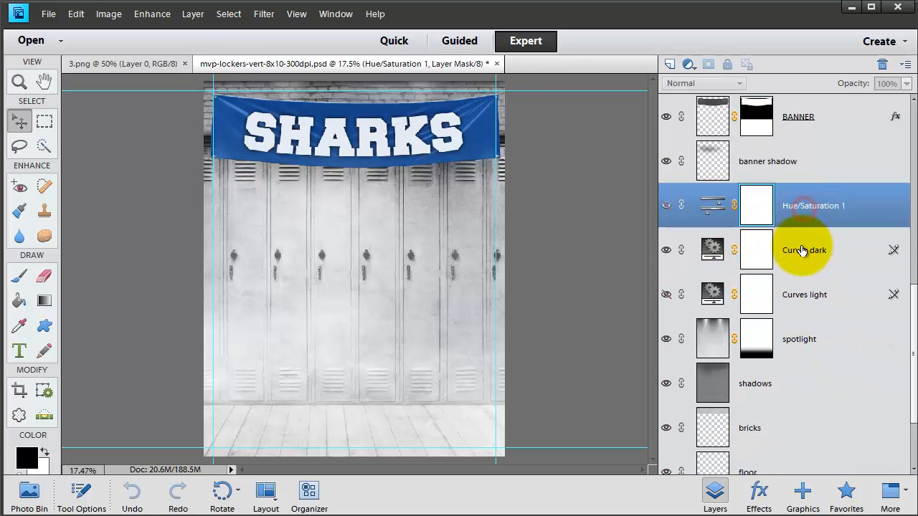
pyautogui.click(800, 254)
pyautogui.click(669, 251)
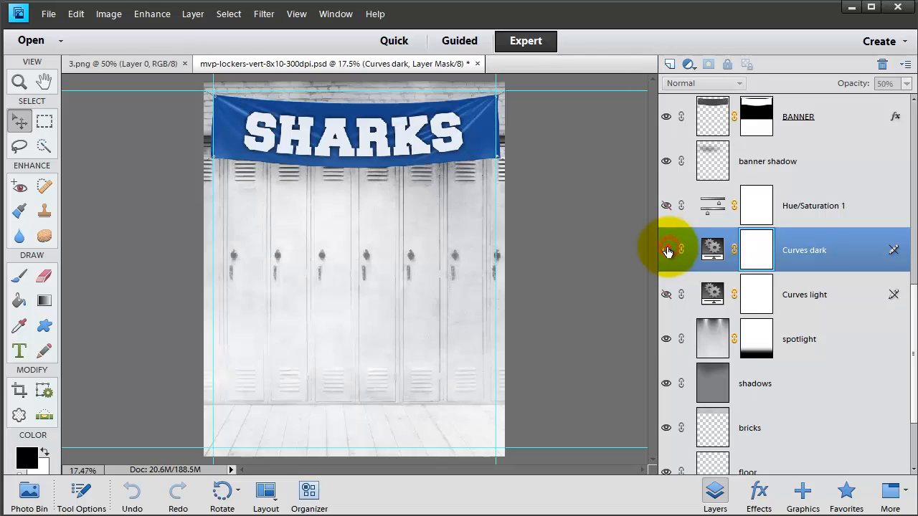
pyautogui.click(664, 250)
pyautogui.click(841, 340)
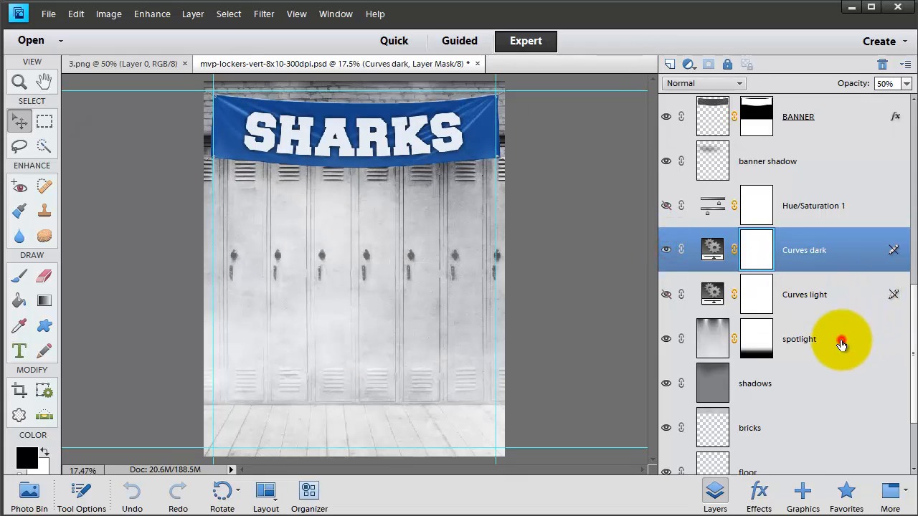
pyautogui.click(768, 382)
pyautogui.scroll(-2, 779, 441)
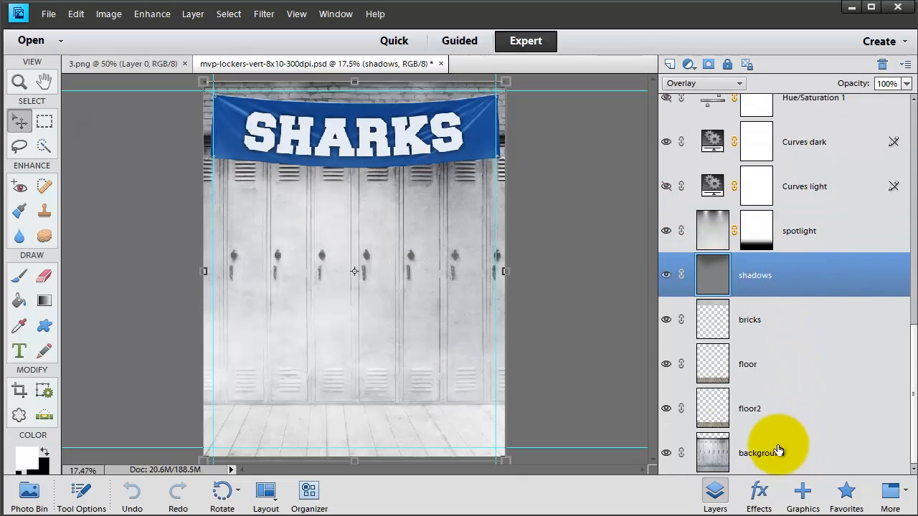
# Step: Compare the image with the bricks, floor and floor2 layers switched off and back on
pyautogui.click(666, 321)
pyautogui.click(667, 323)
pyautogui.click(789, 361)
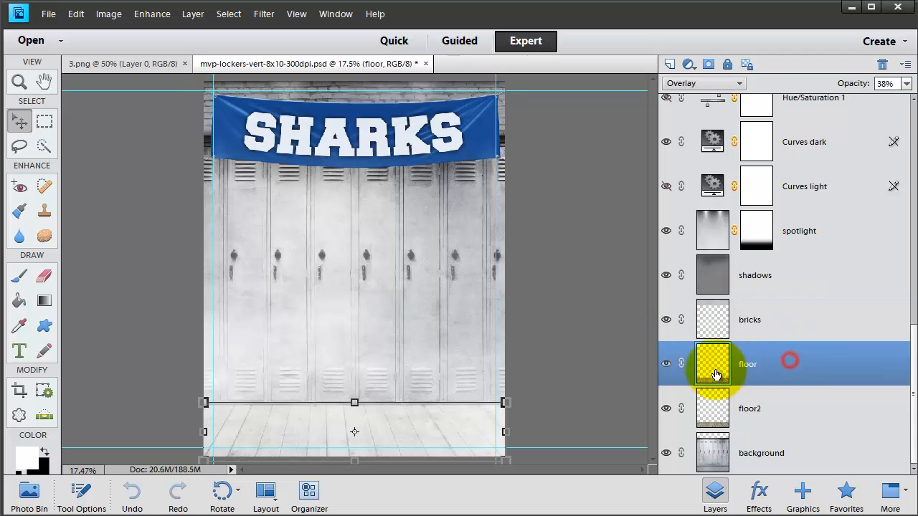
pyautogui.click(666, 363)
pyautogui.click(667, 412)
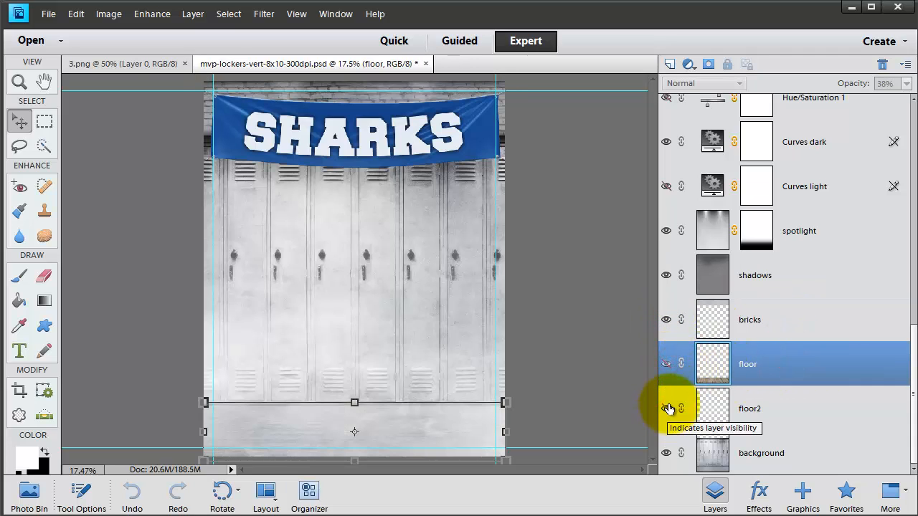
pyautogui.click(669, 364)
pyautogui.click(671, 408)
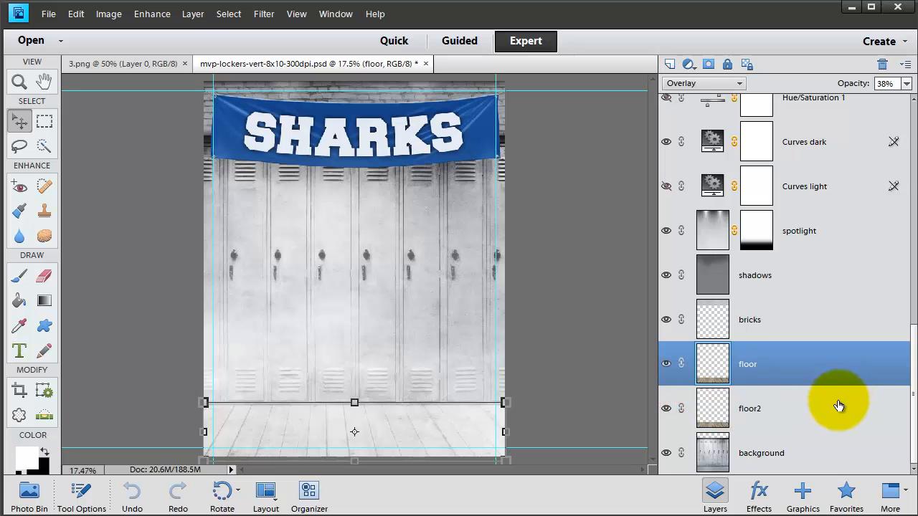
# Step: Select the background layer, check it by switching it off and on, and hide the floor2 and floor layers
pyautogui.click(702, 455)
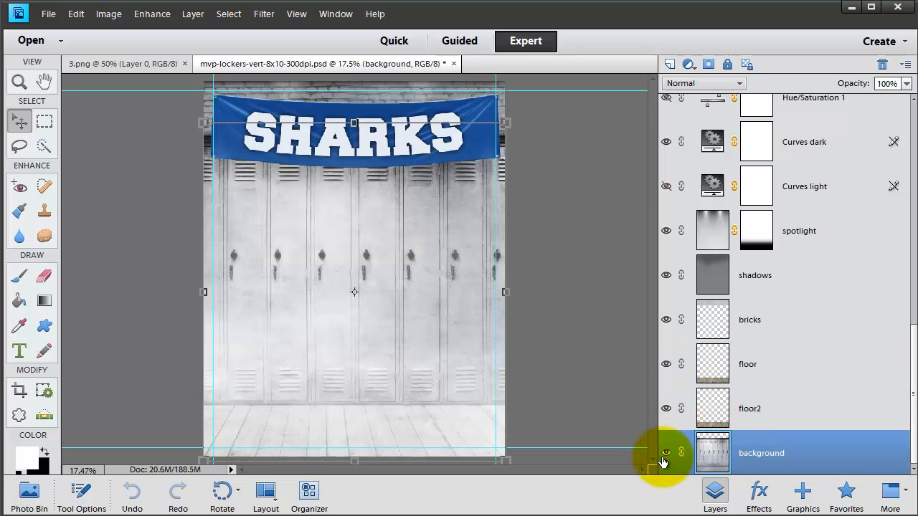
pyautogui.click(666, 453)
pyautogui.click(666, 454)
pyautogui.moveTo(667, 409); pyautogui.dragTo(670, 364)
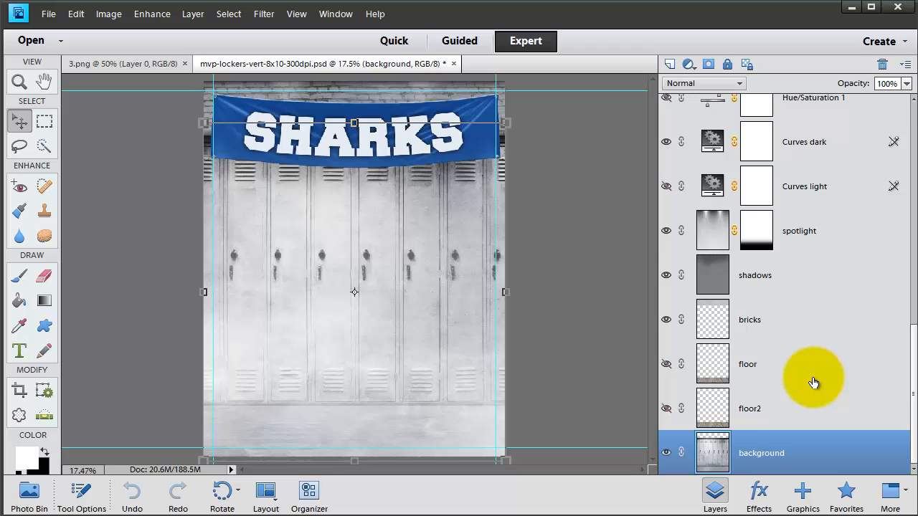
# Step: Replace the Sharks text on the banner with "#UNITED"
pyautogui.click(411, 157)
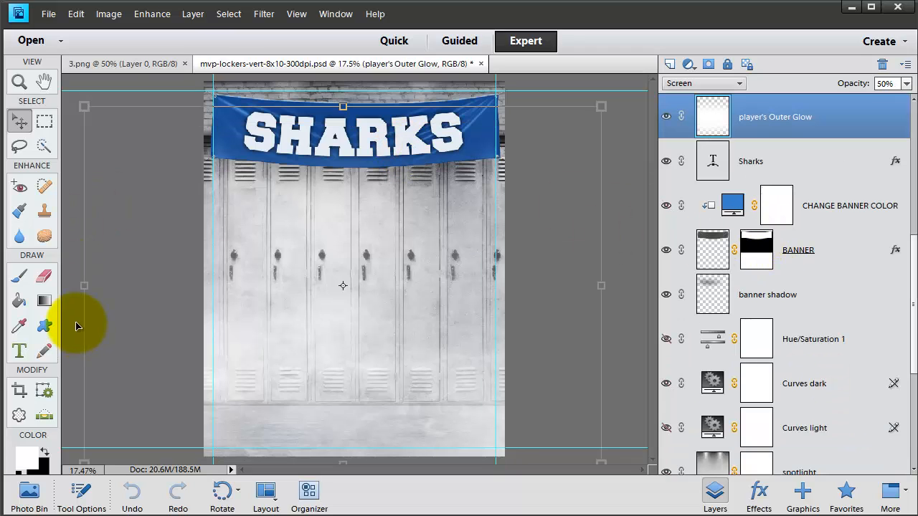
pyautogui.click(19, 353)
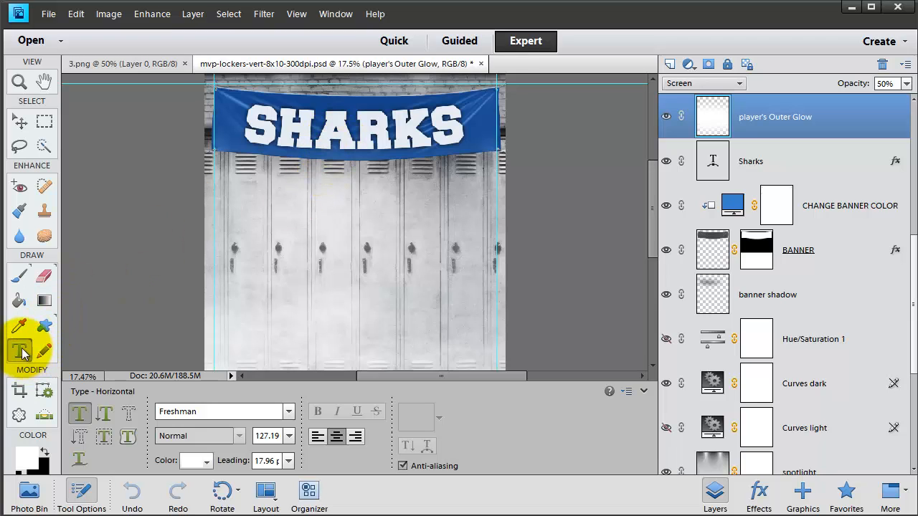
pyautogui.click(342, 132)
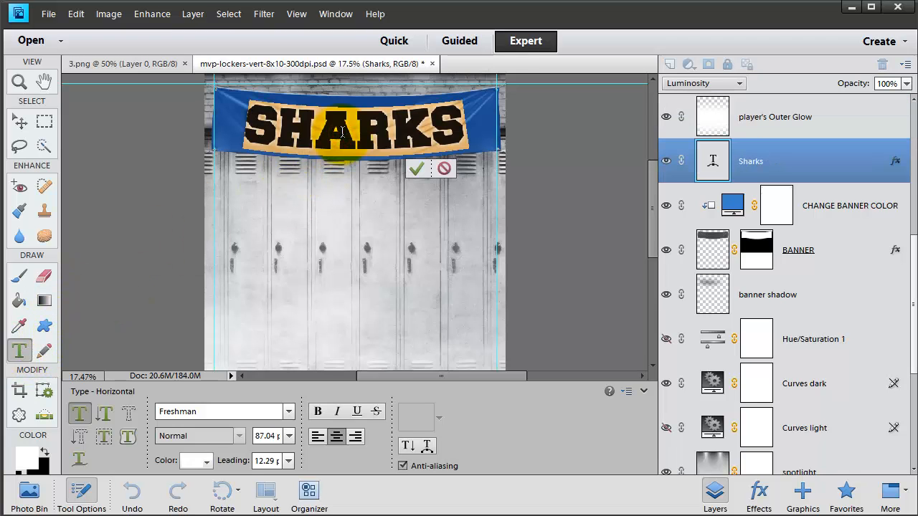
pyautogui.hotkey('ctrl', 'a')
pyautogui.write('UN')
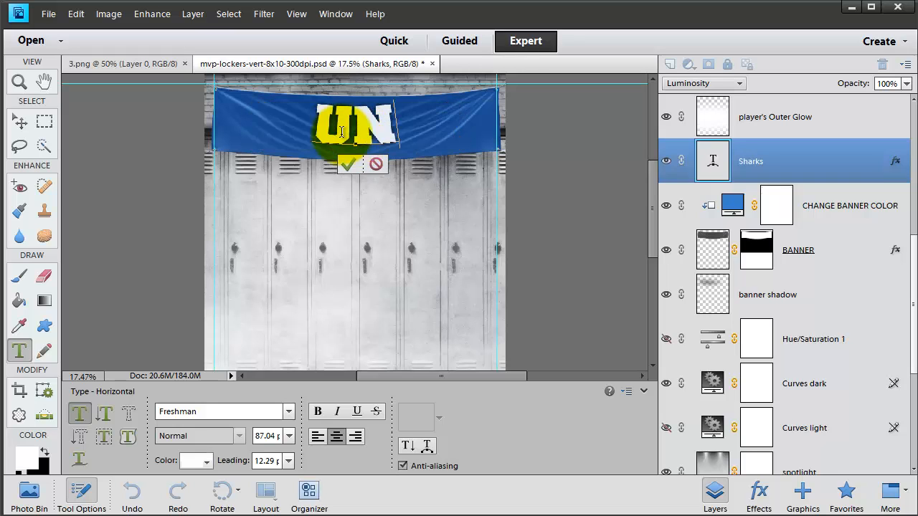
pyautogui.write('ITED')
pyautogui.hotkey('ctrl', 'Return')
pyautogui.click(265, 128)
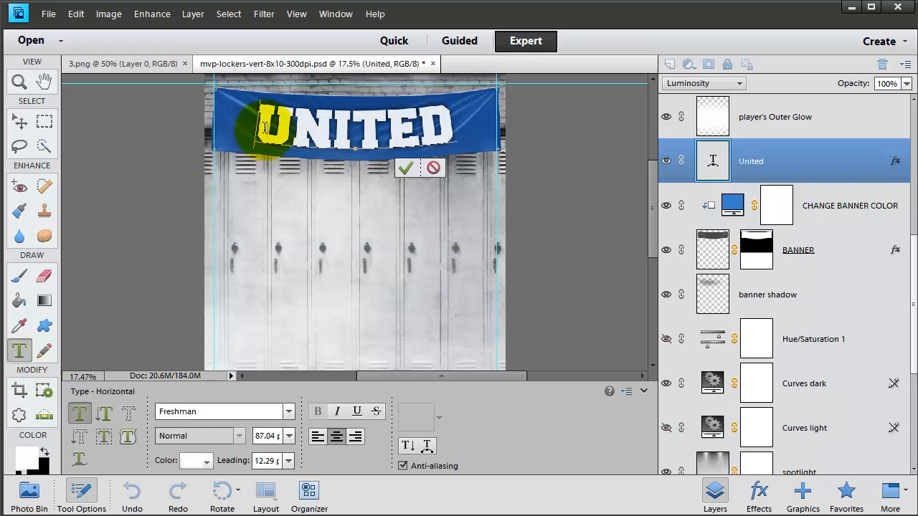
pyautogui.write('#')
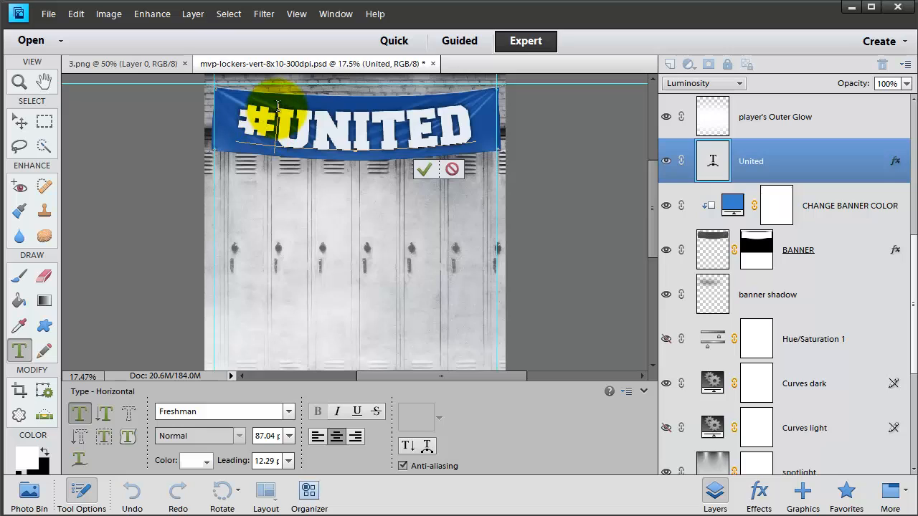
# Step: Set the bend of the #UNITED text's horizontal Arc warp to -10%
pyautogui.doubleClick(283, 113)
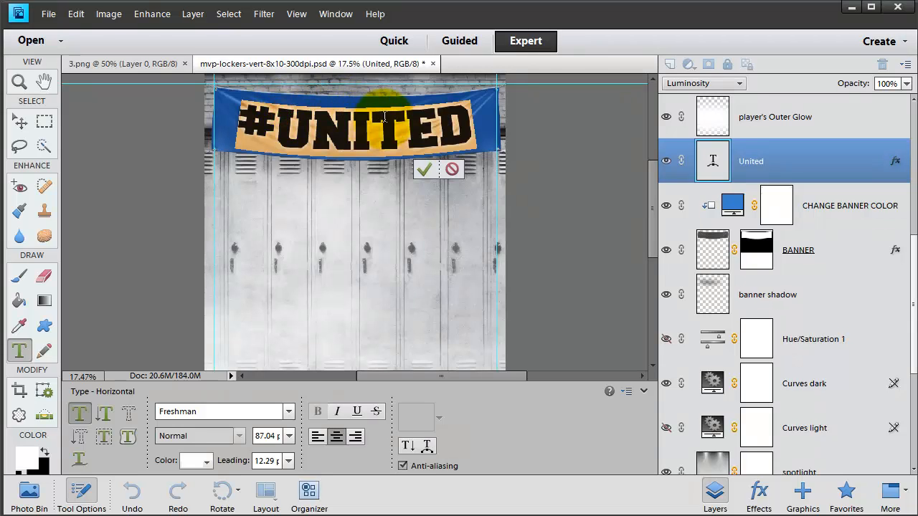
pyautogui.click(428, 447)
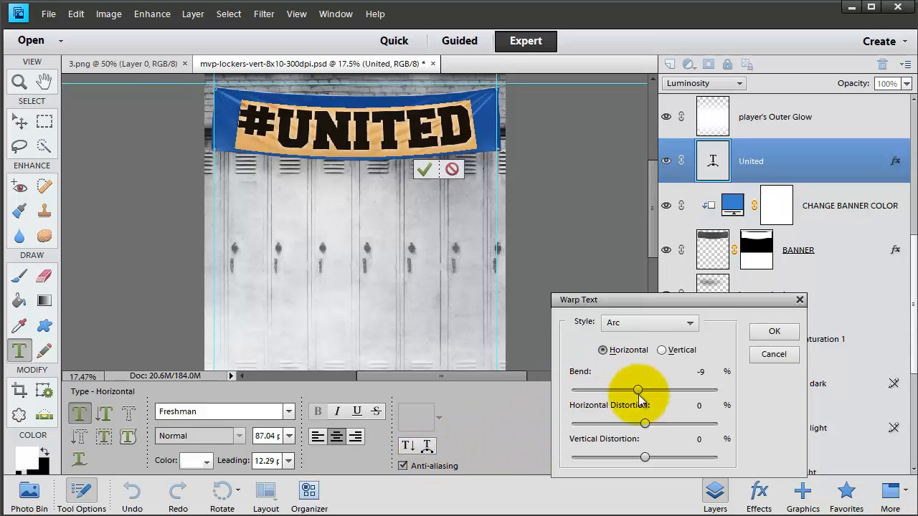
pyautogui.moveTo(638, 392)
pyautogui.mouseDown()
pyautogui.moveTo(621, 392)
pyautogui.moveTo(638, 392)
pyautogui.mouseUp()
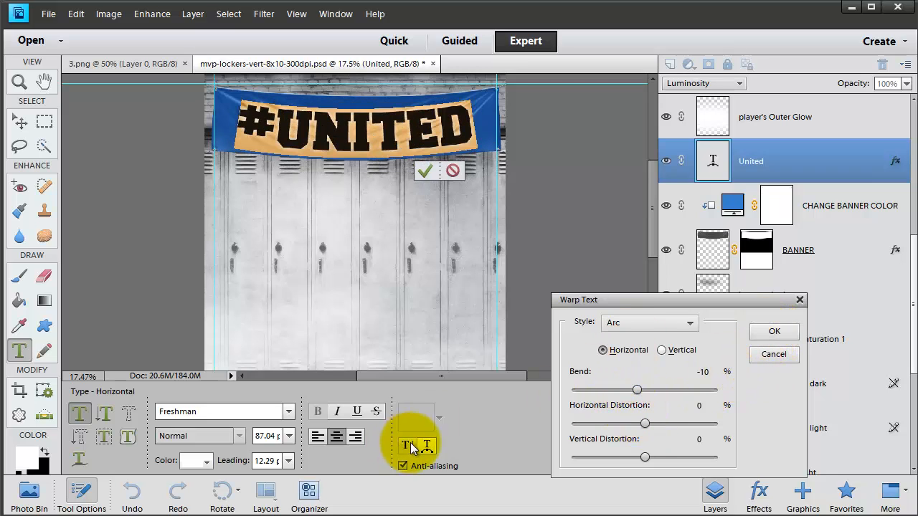
pyautogui.click(766, 335)
# Step: Append "TODAY" to the #UNITED banner text and reduce the font size until the line fits the banner's width
pyautogui.click(476, 137)
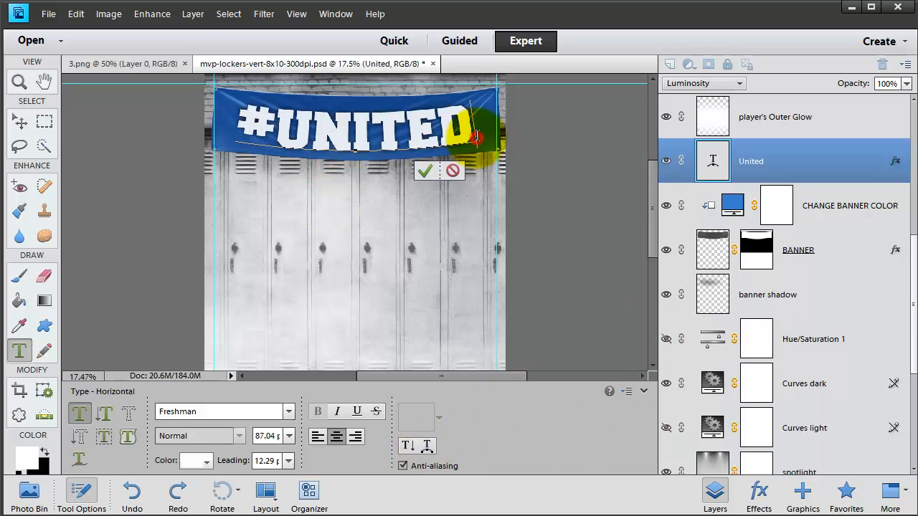
pyautogui.write('TODA')
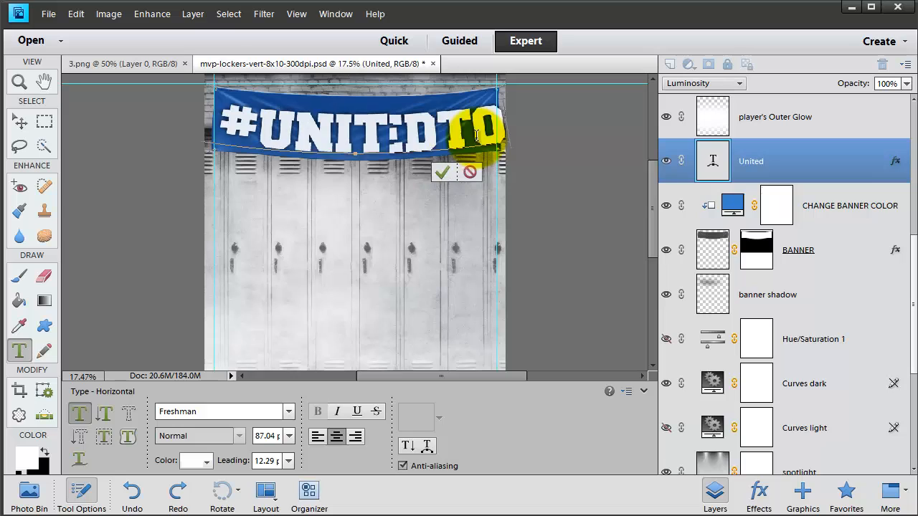
pyautogui.doubleClick(439, 128)
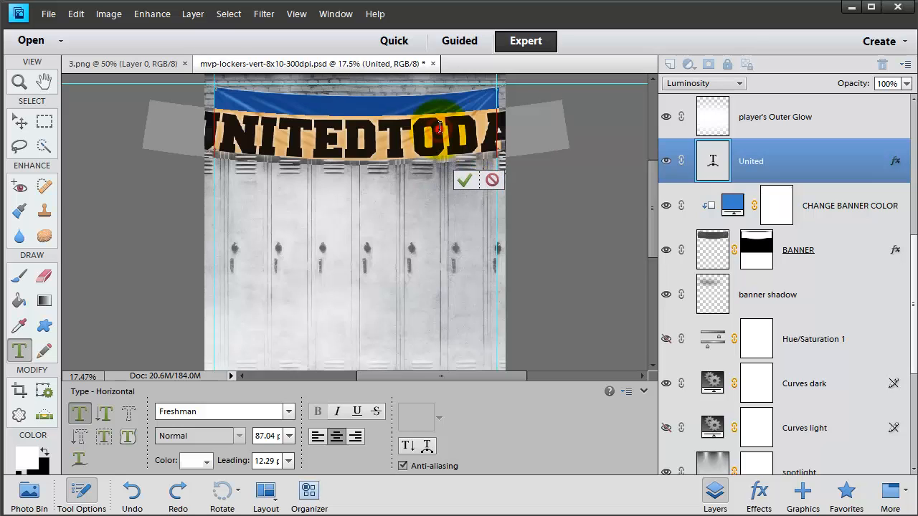
pyautogui.click(260, 438)
pyautogui.press('Down')
pyautogui.press('Down')
pyautogui.press('Down')
pyautogui.press('Down')
pyautogui.press('Down')
pyautogui.press('Down')
pyautogui.press('Down')
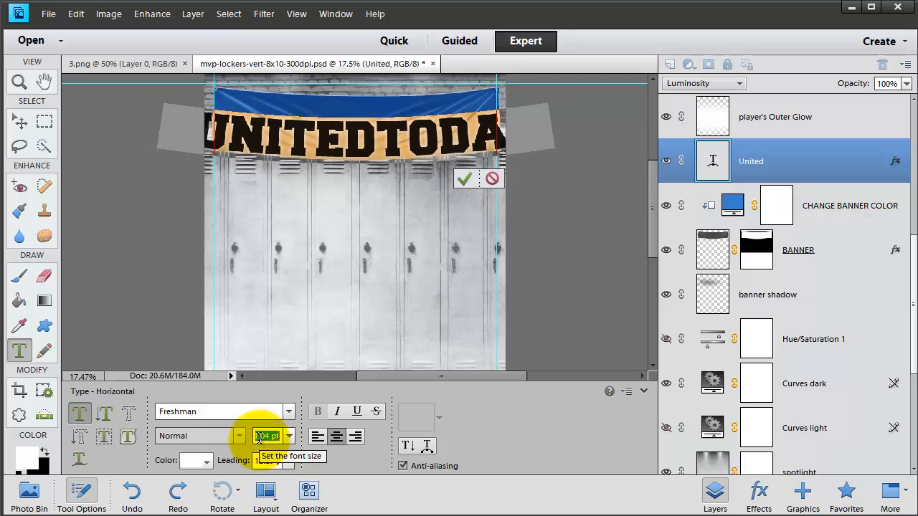
pyautogui.press('Down')
pyautogui.press('Down')
pyautogui.press('Down')
pyautogui.press('Down')
pyautogui.press('Down')
pyautogui.press('Down')
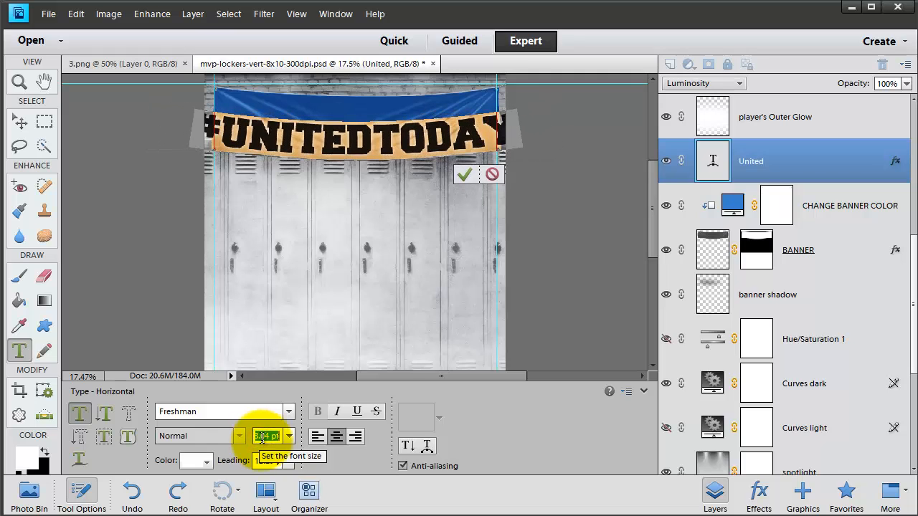
pyautogui.press('Down')
pyautogui.press('Down')
pyautogui.press('Down')
pyautogui.press('Down')
pyautogui.press('Down')
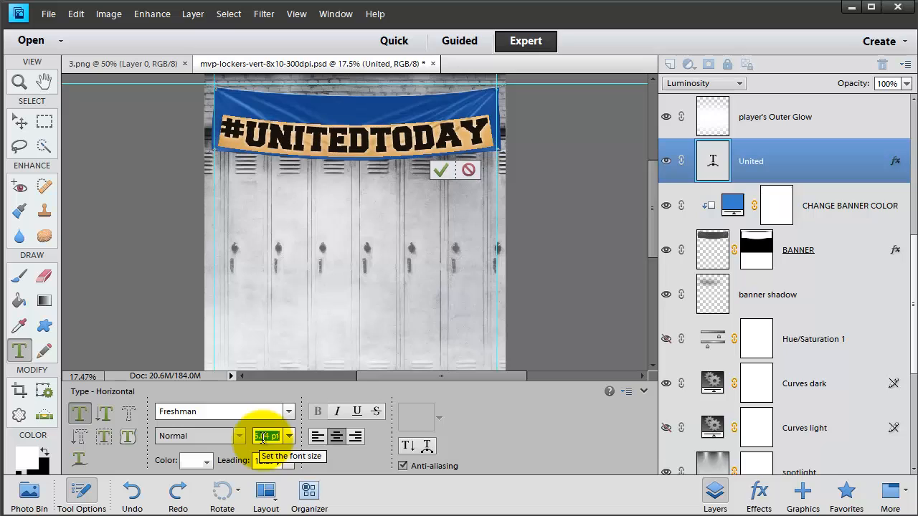
# Step: Add a second line reading "UNITED TODAY" and increase the leading until the two lines no longer overlap
pyautogui.click(490, 135)
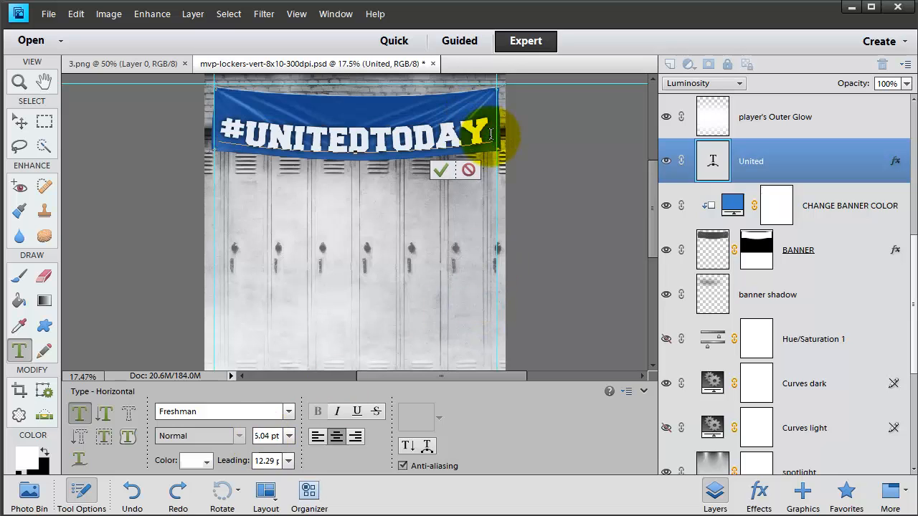
pyautogui.write('UNIT')
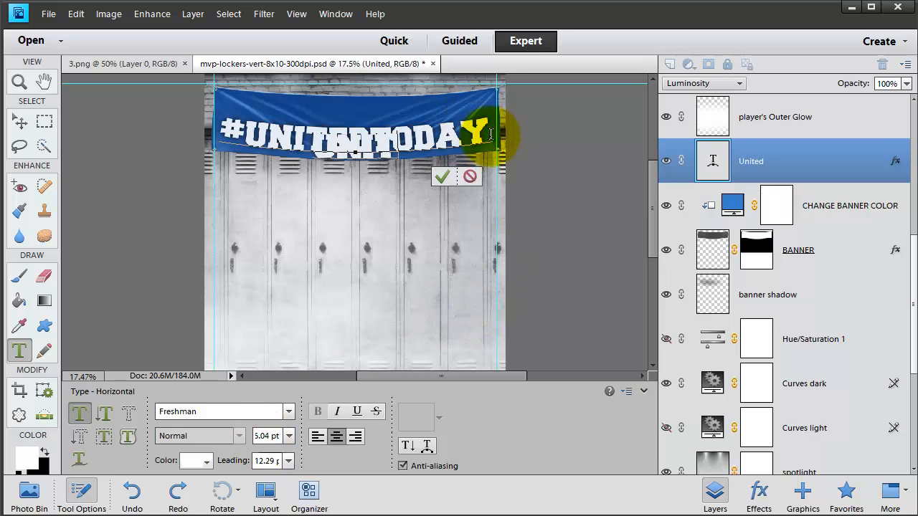
pyautogui.write('ED TODAY')
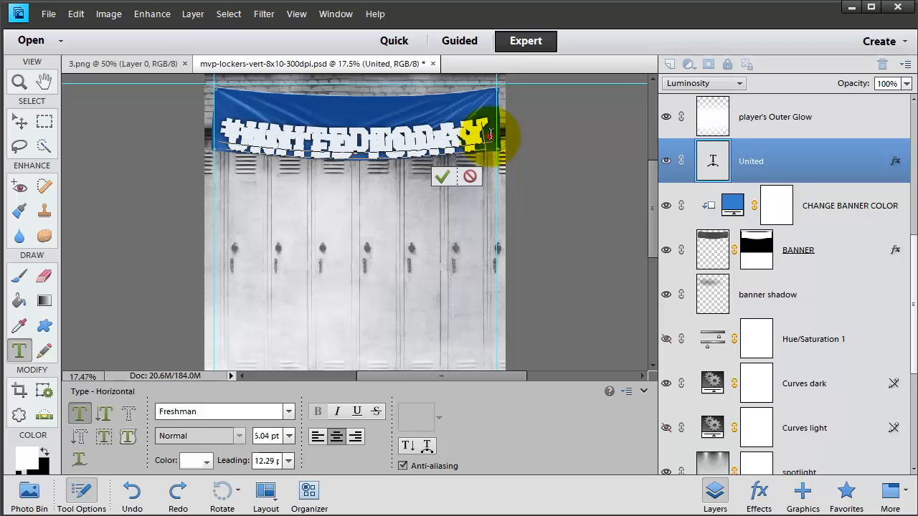
pyautogui.tripleClick(491, 135)
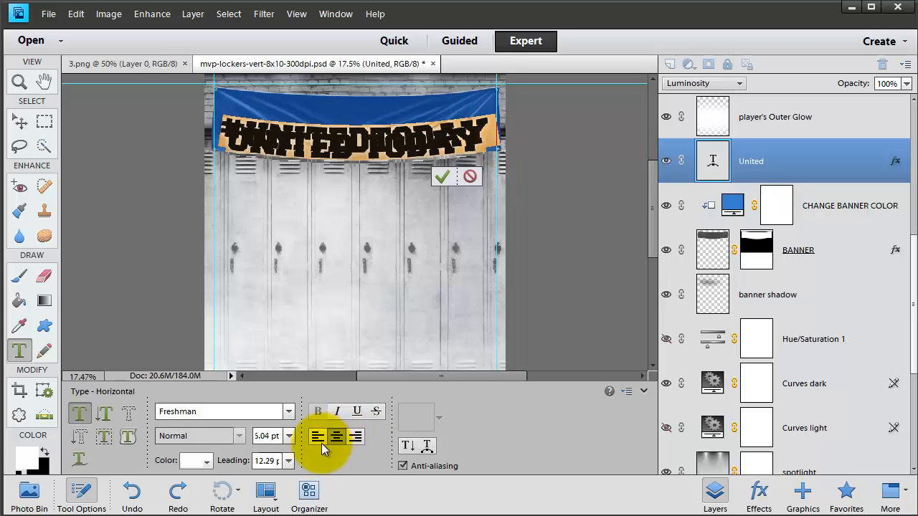
pyautogui.click(275, 463)
pyautogui.scroll(20, 275, 463)
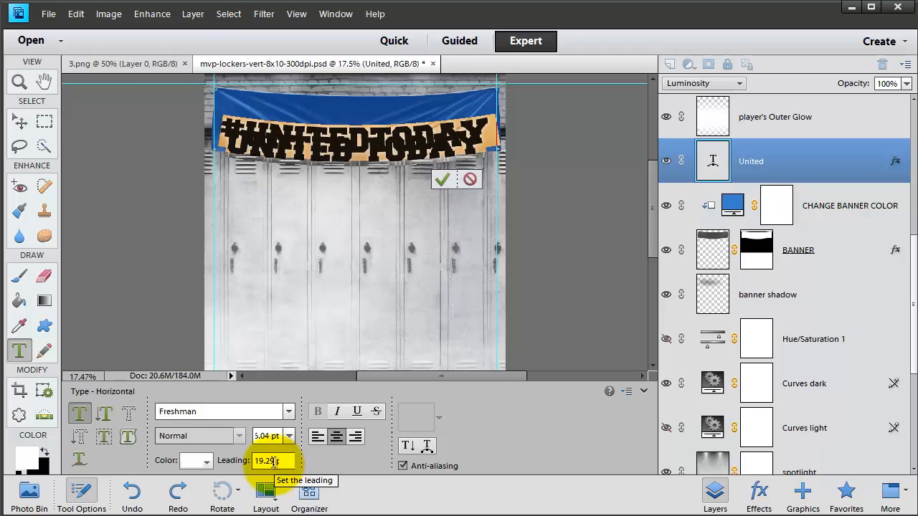
pyautogui.scroll(12, 270, 463)
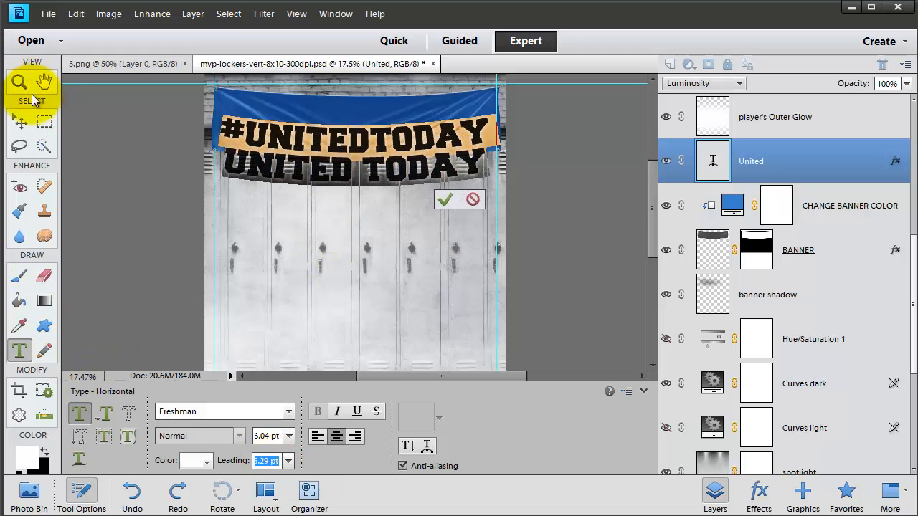
# Step: Move the two-line text up onto the banner and scale it proportionally to 96.5%
pyautogui.click(20, 125)
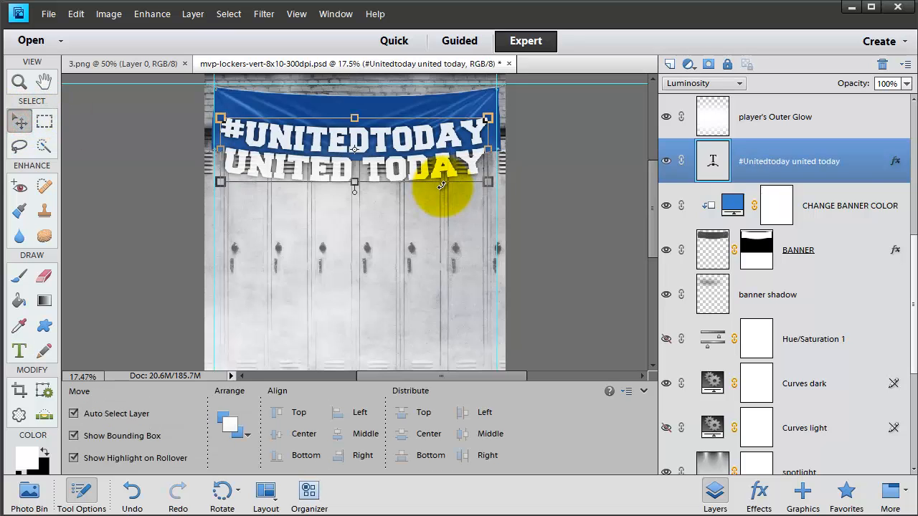
pyautogui.hotkey('shift', 'Up')
pyautogui.hotkey('shift', 'Up')
pyautogui.hotkey('shift', 'Up')
pyautogui.hotkey('shift', 'Up')
pyautogui.hotkey('shift', 'Up')
pyautogui.hotkey('shift', 'Up')
pyautogui.hotkey('shift', 'Up')
pyautogui.hotkey('shift', 'Up')
pyautogui.hotkey('shift', 'Up')
pyautogui.hotkey('shift', 'Up')
pyautogui.hotkey('shift', 'Up')
pyautogui.hotkey('shift', 'Up')
pyautogui.hotkey('shift', 'Up')
pyautogui.hotkey('shift', 'Up')
pyautogui.hotkey('shift', 'Up')
pyautogui.hotkey('shift', 'Up')
pyautogui.hotkey('shift', 'Up')
pyautogui.hotkey('shift', 'Up')
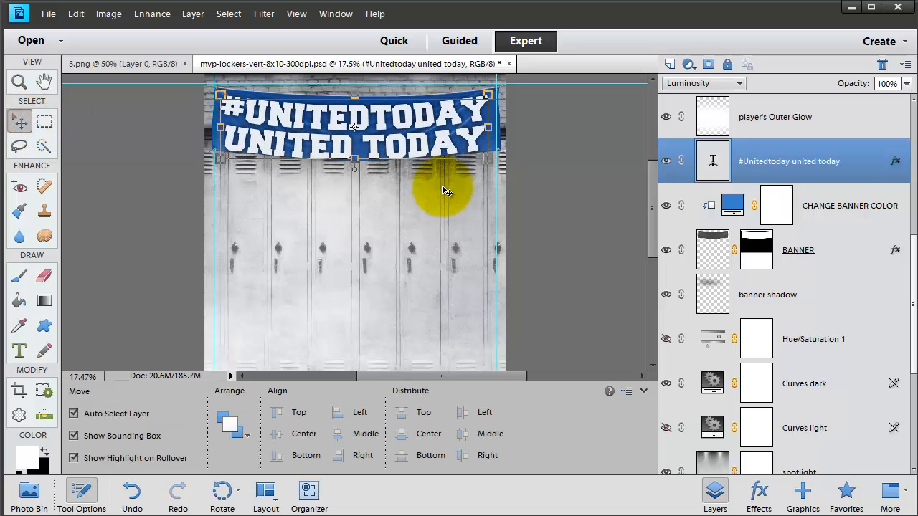
pyautogui.hotkey('shift', 'Up')
pyautogui.hotkey('shift', 'Up')
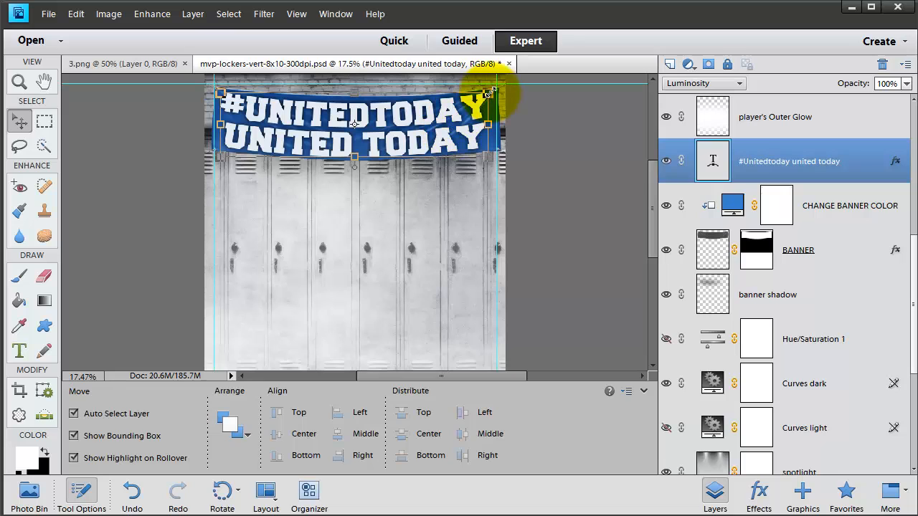
pyautogui.moveTo(495, 92); pyautogui.dragTo(459, 128)
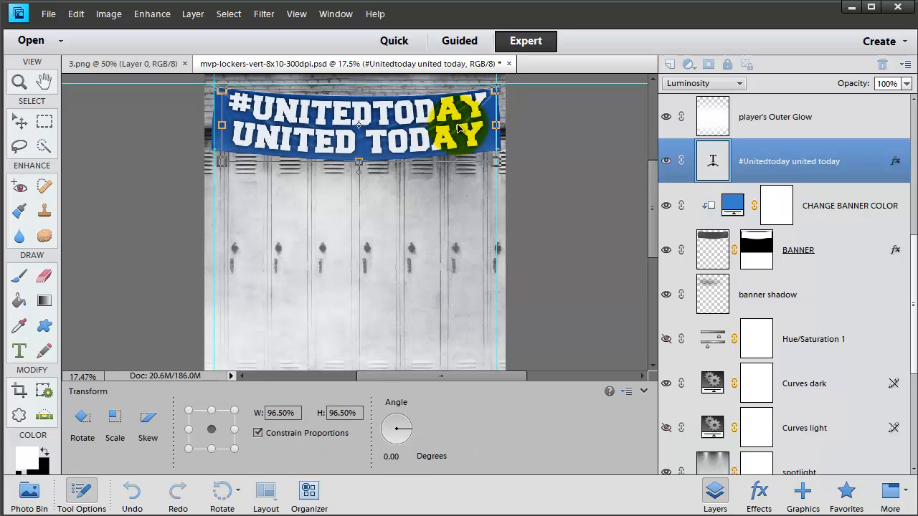
pyautogui.click(459, 175)
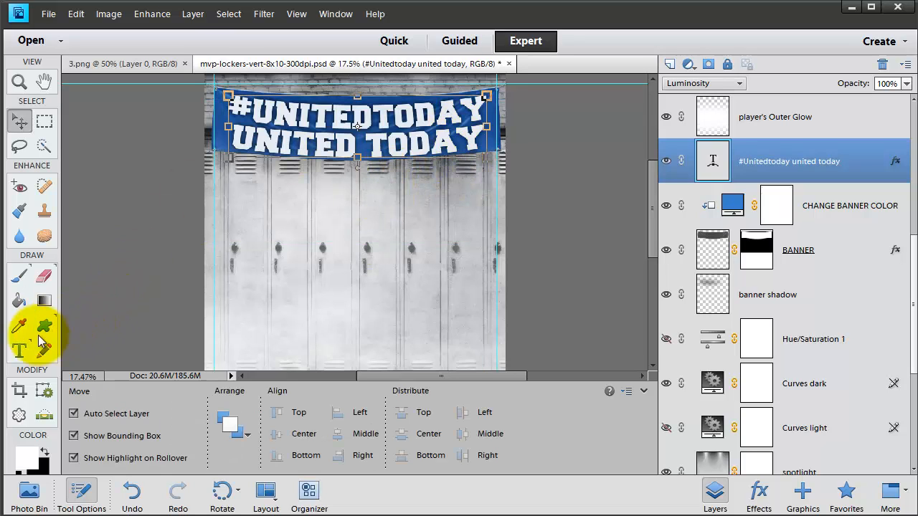
# Step: Delete "TODAY" and the whole second line so the banner text reads only "#UNITED"
pyautogui.click(22, 359)
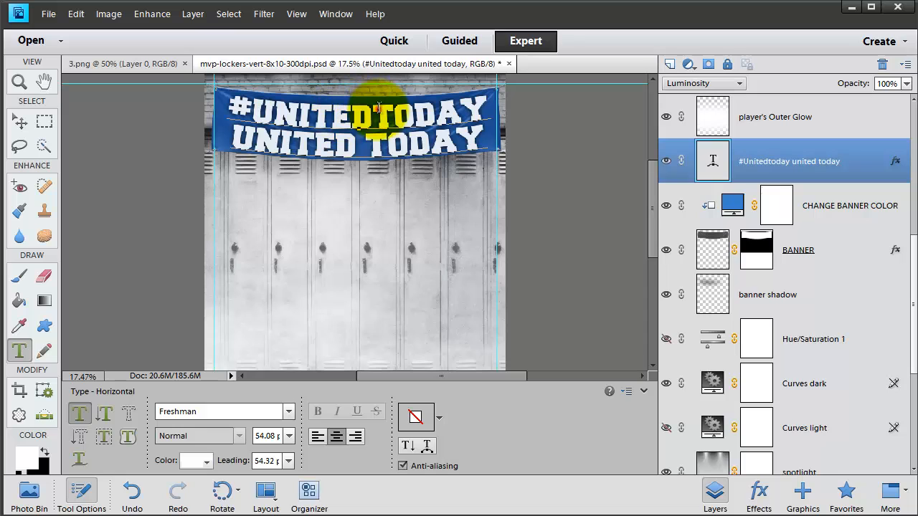
pyautogui.moveTo(373, 107); pyautogui.dragTo(518, 133)
pyautogui.press('BackSpace')
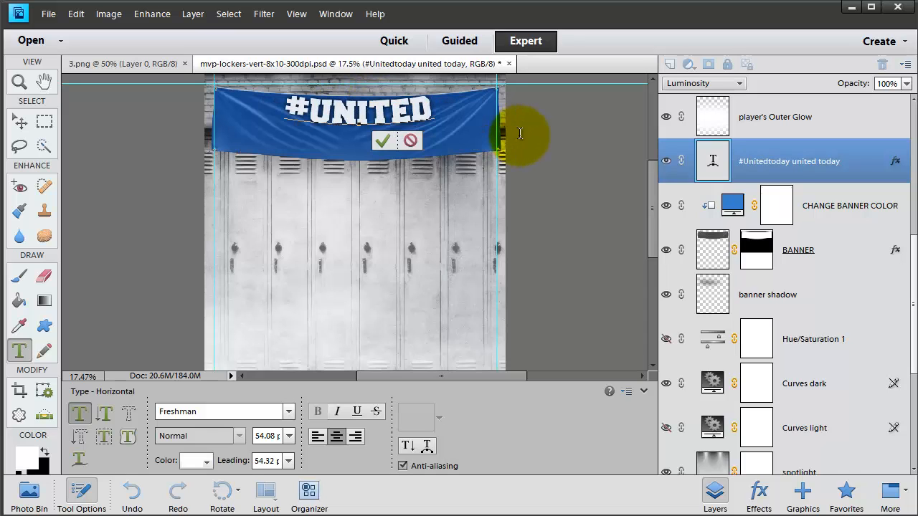
pyautogui.click(382, 140)
# Step: Enlarge and reposition the #UNITED text proportionally until it spans nearly the full width of the banner
pyautogui.press('v')
pyautogui.moveTo(283, 128); pyautogui.dragTo(230, 181)
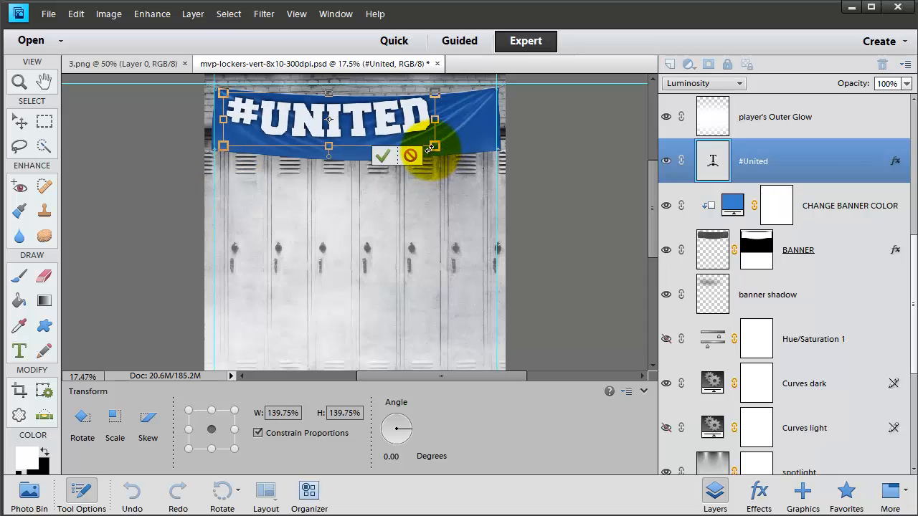
pyautogui.click(383, 155)
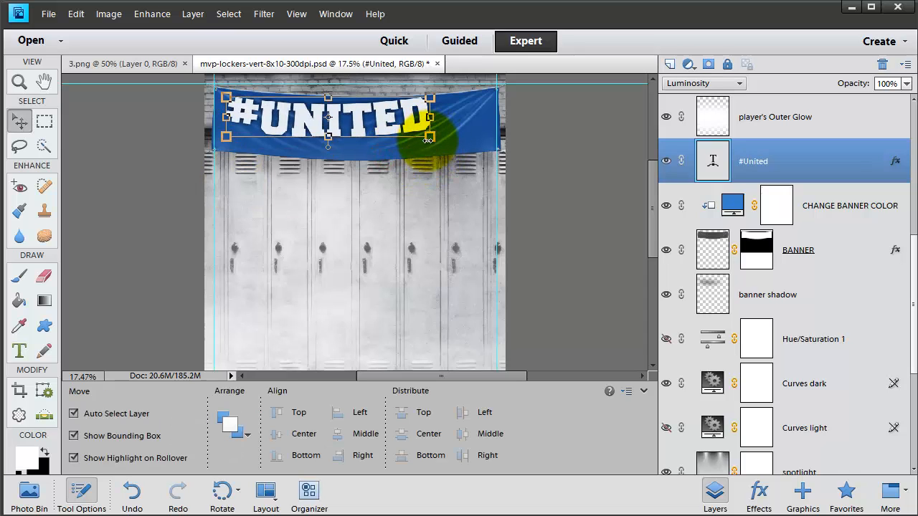
pyautogui.moveTo(430, 137); pyautogui.dragTo(482, 164)
pyautogui.moveTo(480, 151); pyautogui.dragTo(492, 154)
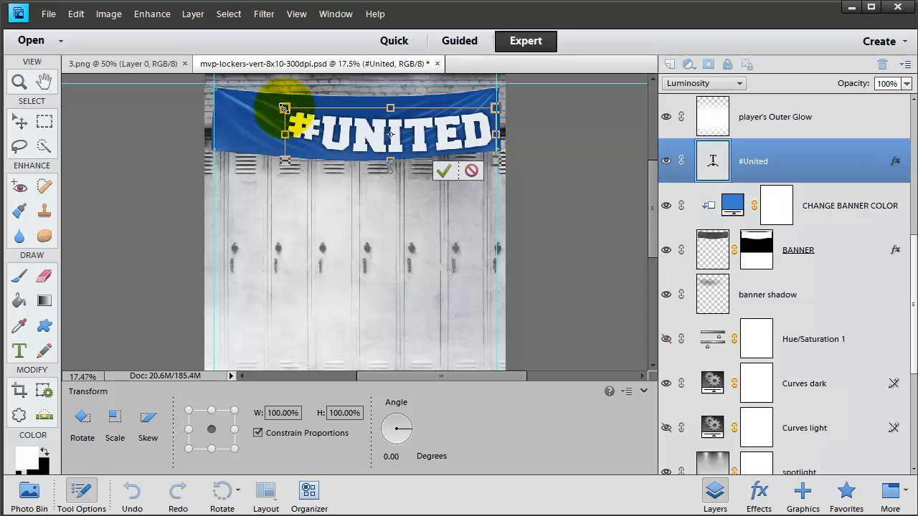
pyautogui.moveTo(285, 104); pyautogui.dragTo(213, 91)
pyautogui.press('Return')
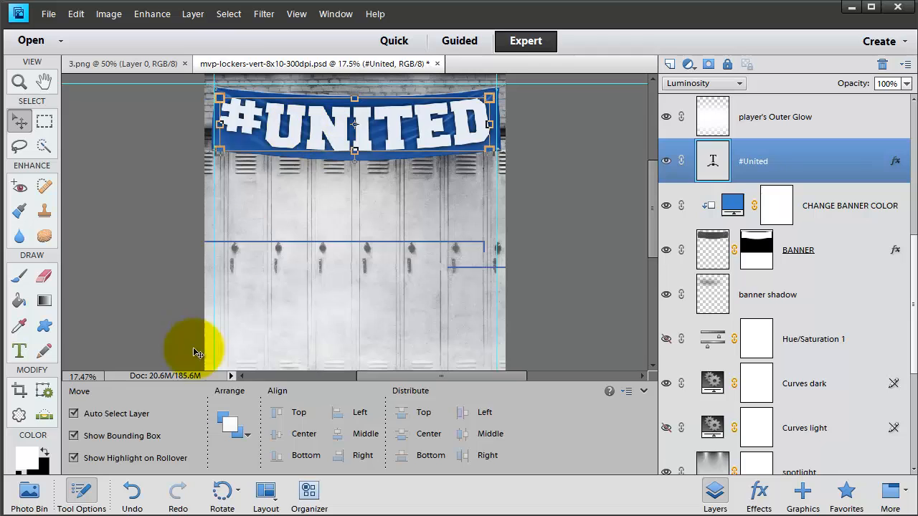
# Step: Try successive fonts from Garamond through Graphite Std on the #UNITED banner text, then discard the font change
pyautogui.click(20, 352)
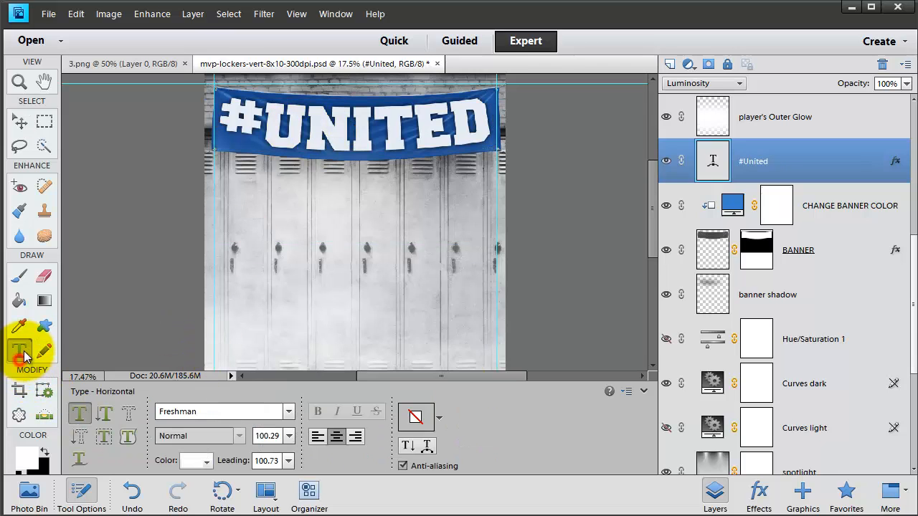
pyautogui.doubleClick(342, 128)
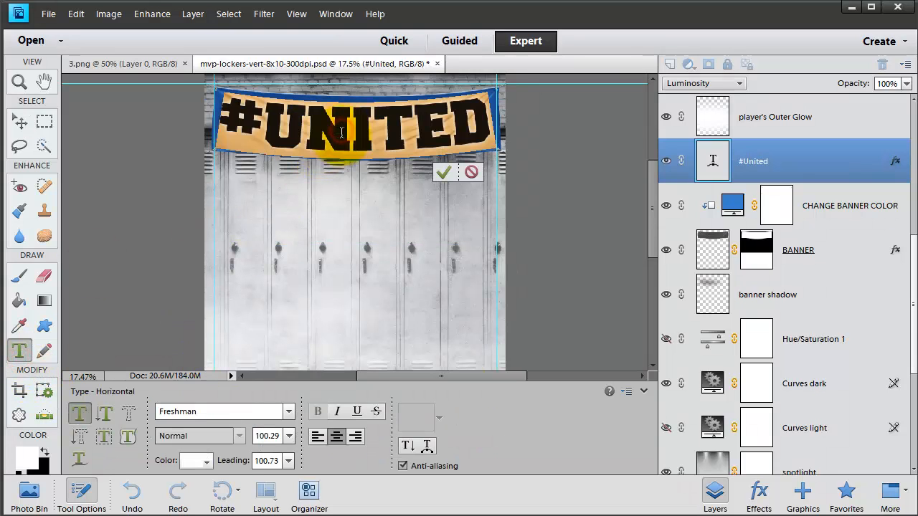
pyautogui.click(232, 414)
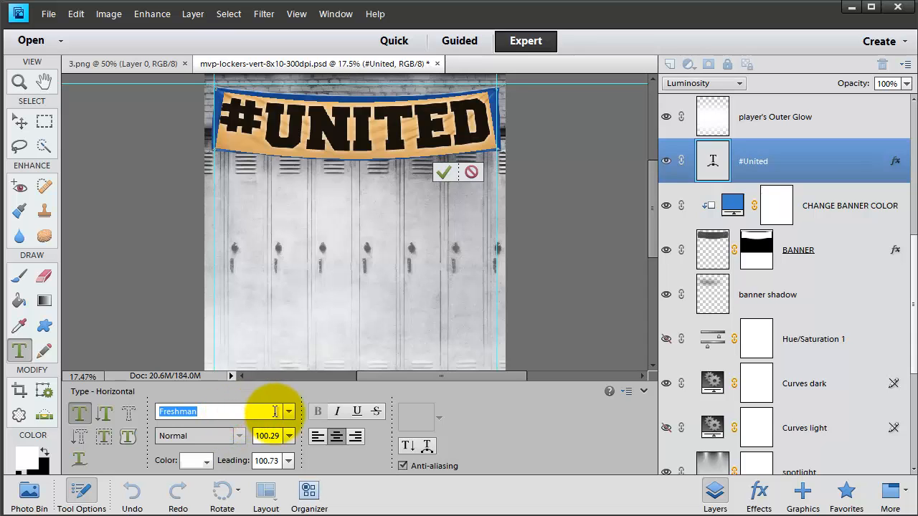
pyautogui.press('Down')
pyautogui.press('Down')
pyautogui.press('Down')
pyautogui.press('Down')
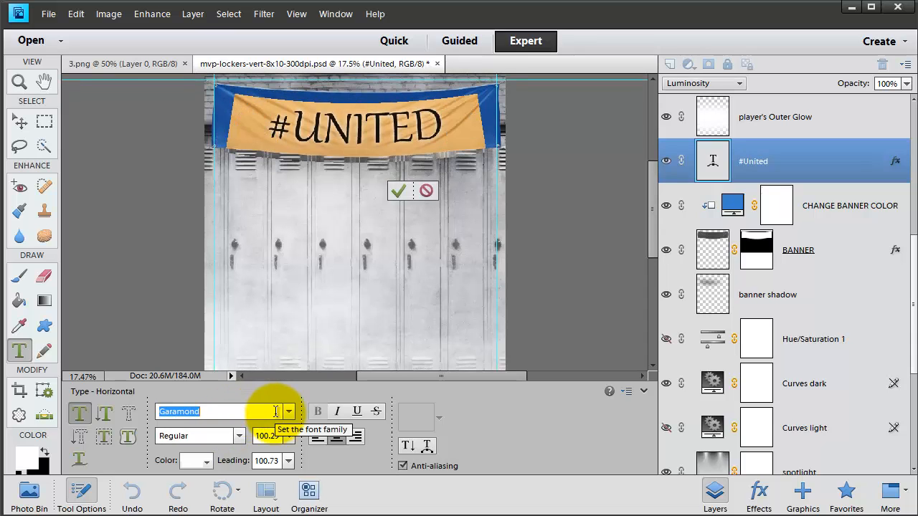
pyautogui.press('Down')
pyautogui.press('Down')
pyautogui.press('Down')
pyautogui.press('Down')
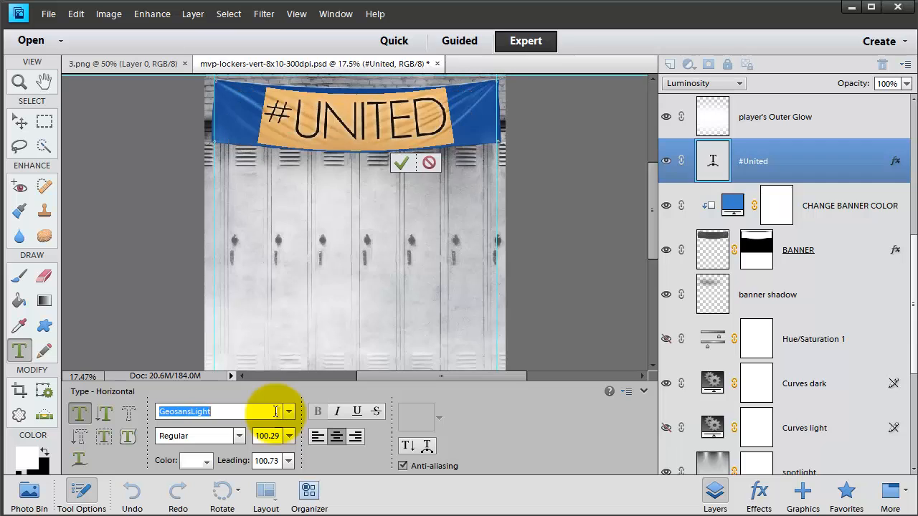
pyautogui.press('Down')
pyautogui.press('Down')
pyautogui.press('Down')
pyautogui.press('Down')
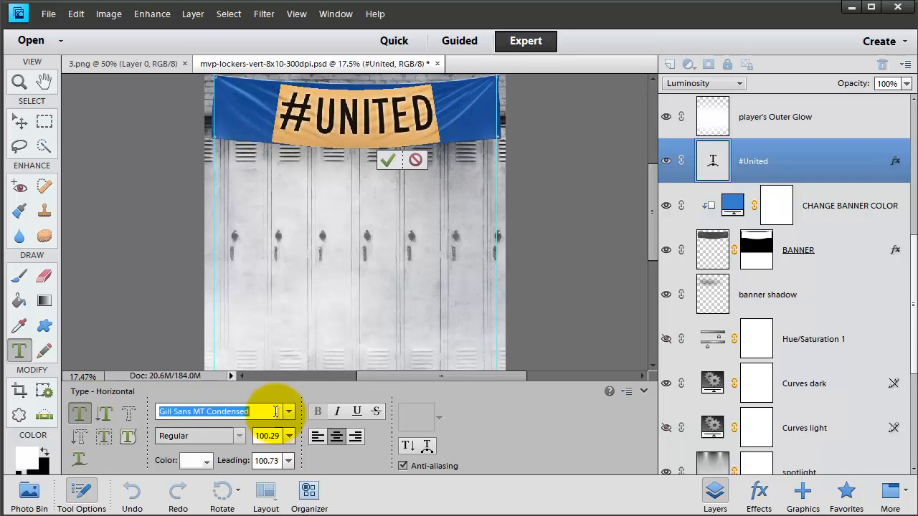
pyautogui.press('Down')
pyautogui.press('Down')
pyautogui.press('Down')
pyautogui.press('Down')
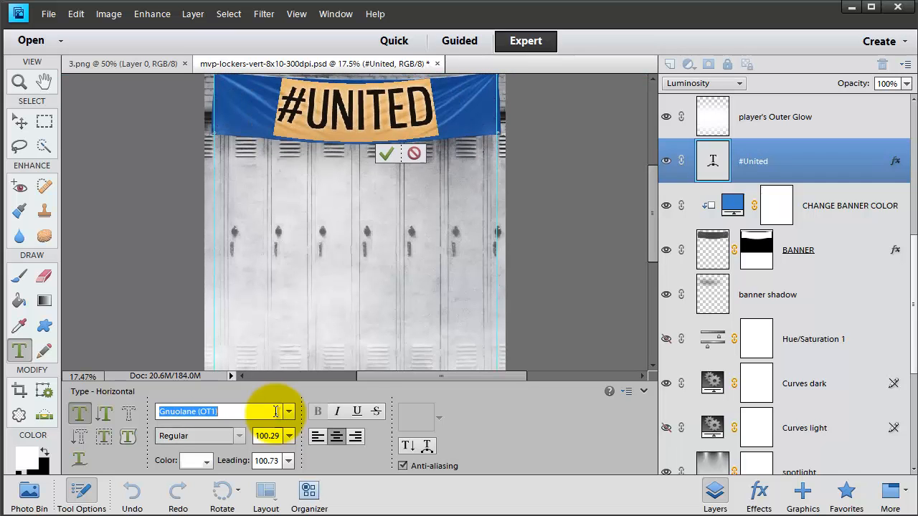
pyautogui.press('Down')
pyautogui.press('Down')
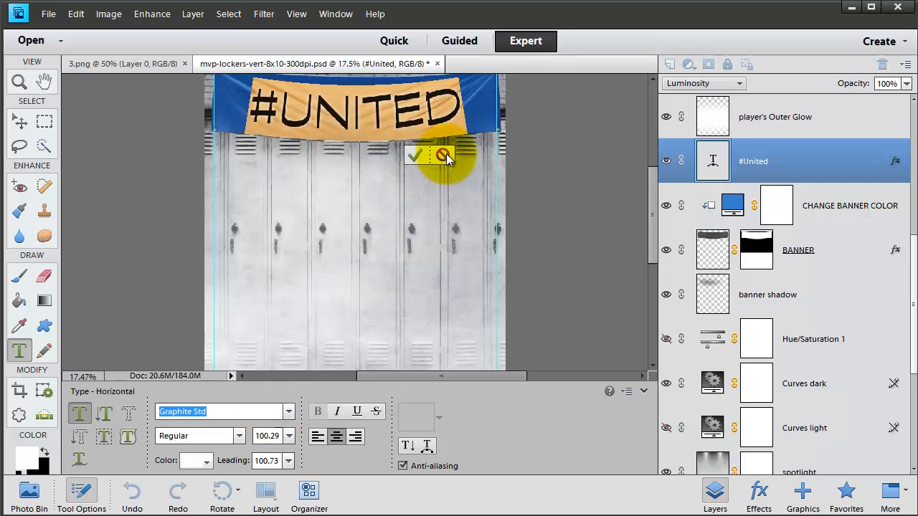
pyautogui.click(444, 155)
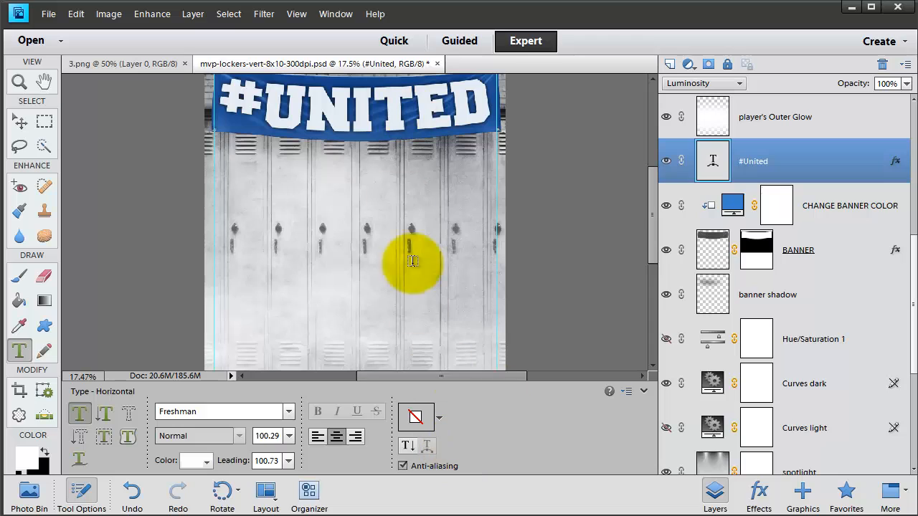
# Step: Toggle the drop shadow off and back on in the #United layer's style settings
pyautogui.doubleClick(894, 161)
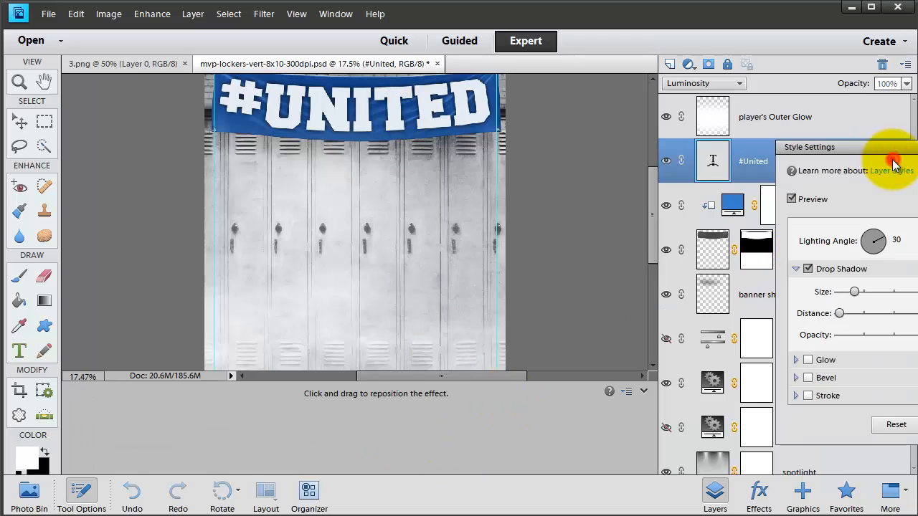
pyautogui.click(808, 269)
pyautogui.click(808, 269)
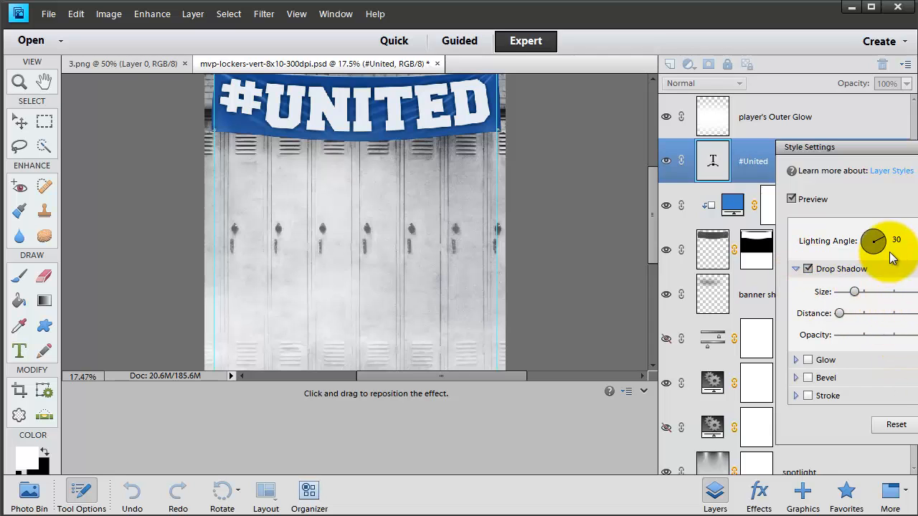
pyautogui.press('Return')
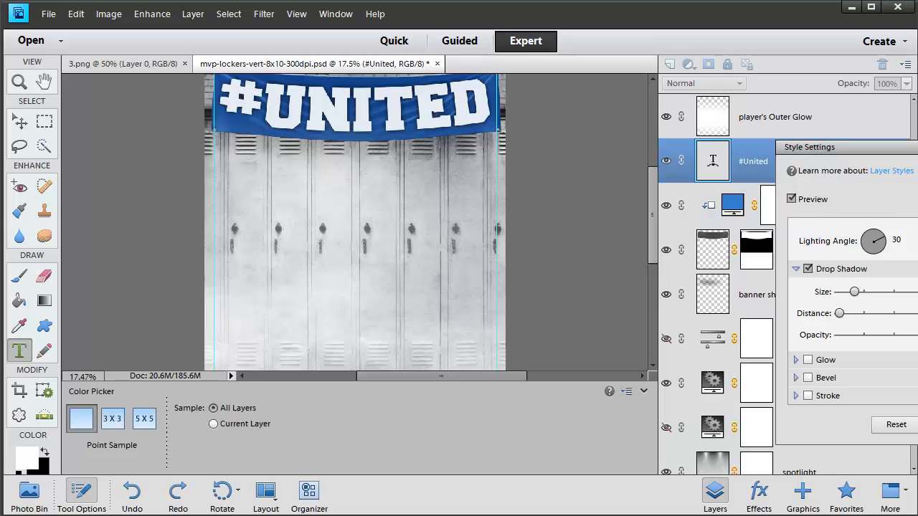
# Step: Open the cheerleader image from the tutorial folder
pyautogui.click(48, 14)
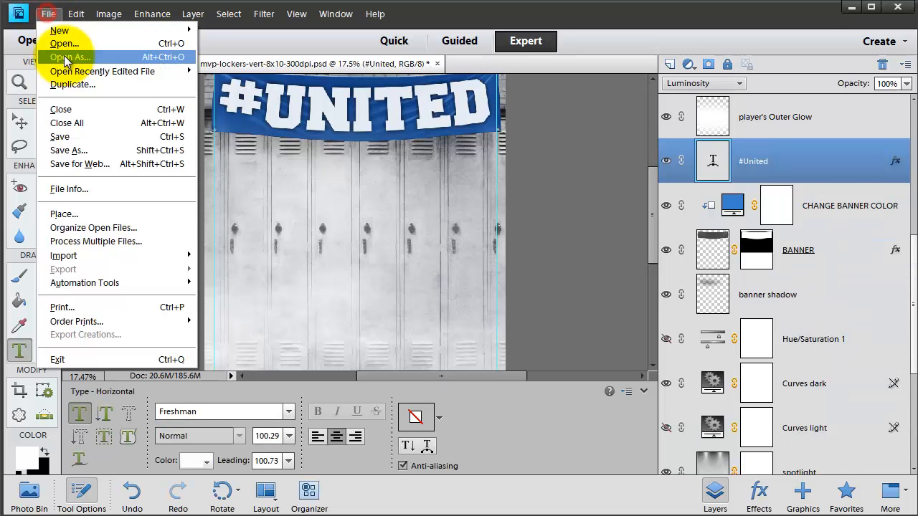
pyautogui.click(53, 37)
pyautogui.click(565, 225)
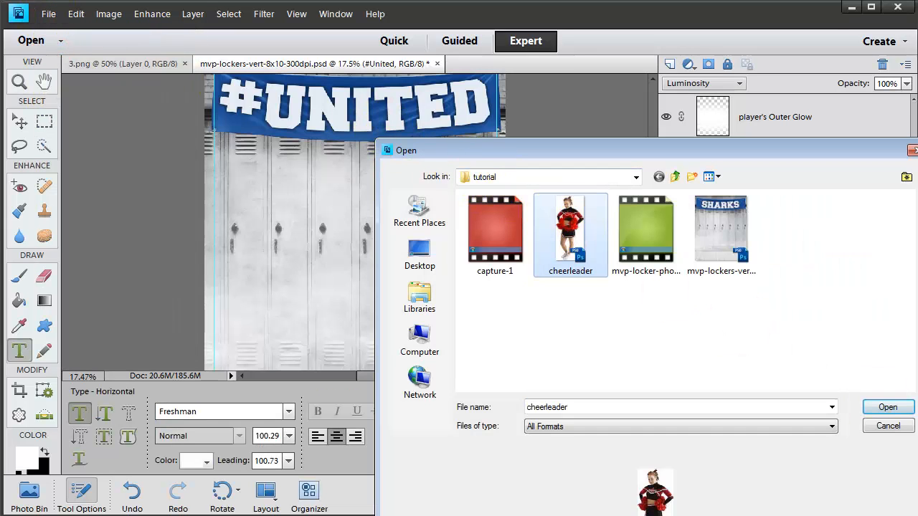
pyautogui.click(895, 410)
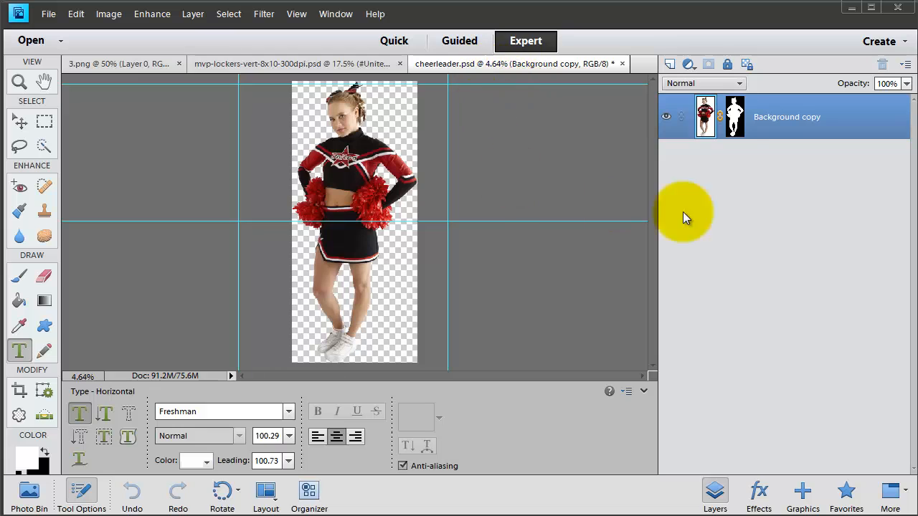
# Step: Return to the mvp-lockers document and select the YOUR PLAYER HERE layer as the insertion point for the cheerleader
pyautogui.click(224, 62)
pyautogui.scroll(-6, 758, 447)
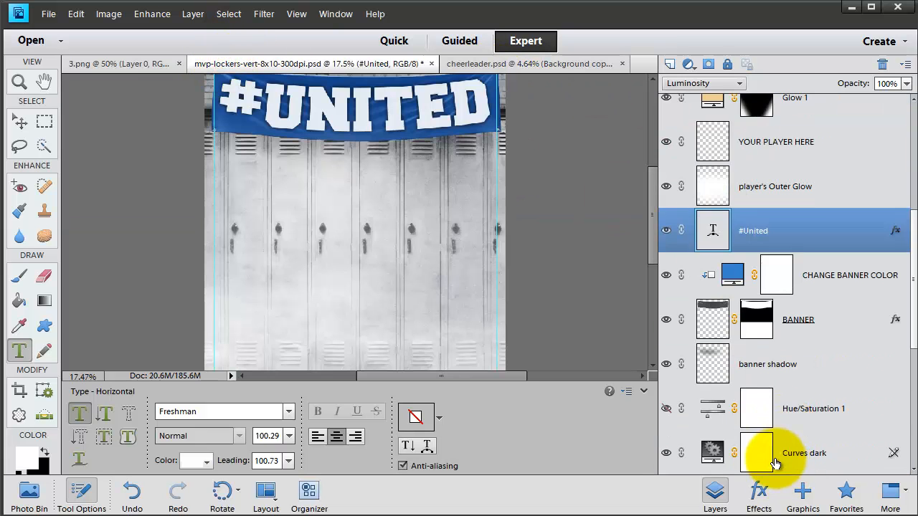
pyautogui.scroll(3, 775, 461)
pyautogui.scroll(4, 773, 462)
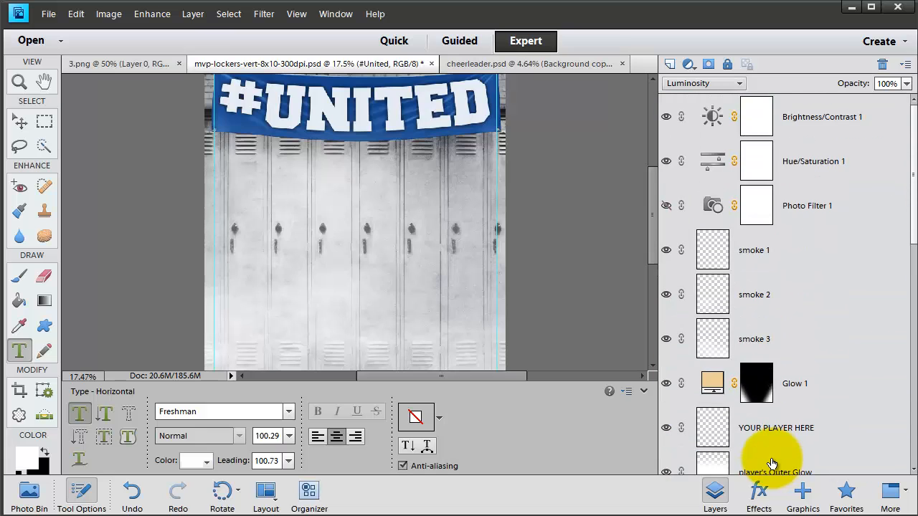
pyautogui.scroll(-4, 762, 465)
pyautogui.click(771, 179)
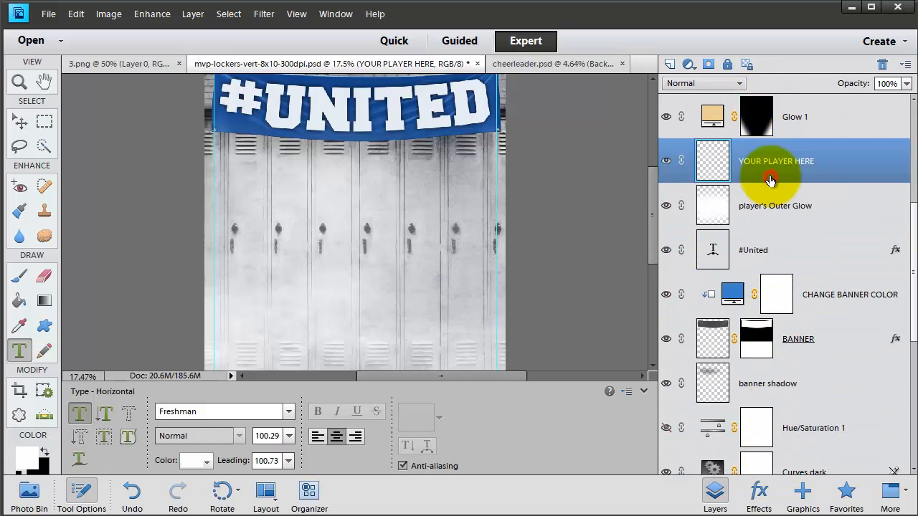
# Step: Duplicate the cheerleader document's Background copy layer, with its mask, into mvp-lockers-vert-8x10-300dpi.psd
pyautogui.click(528, 63)
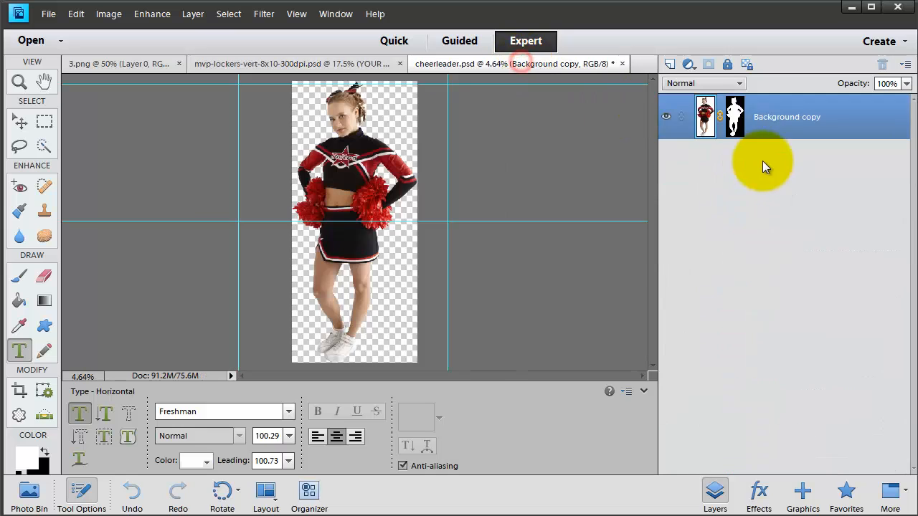
pyautogui.rightClick(712, 123)
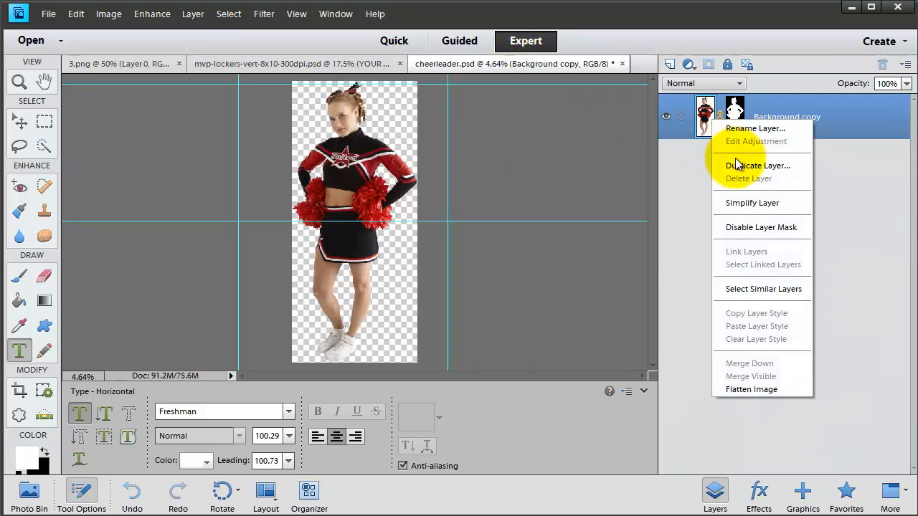
pyautogui.click(739, 165)
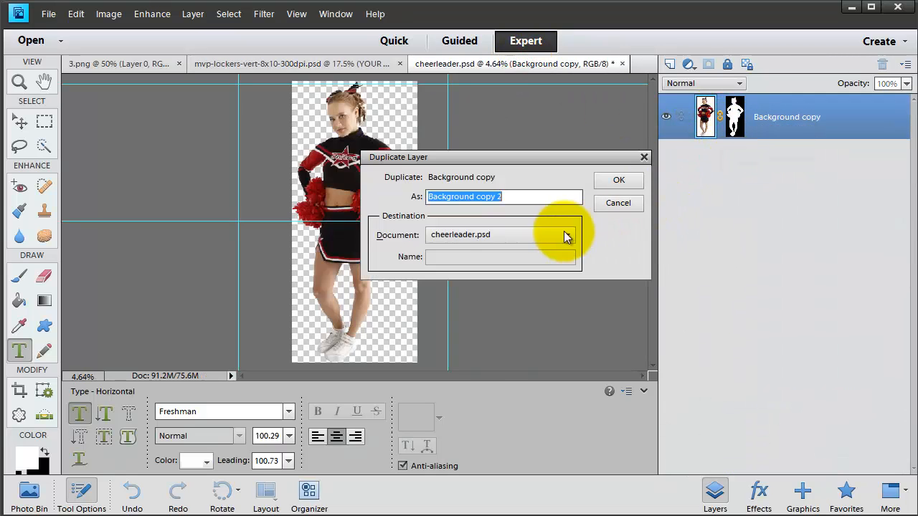
pyautogui.click(522, 231)
pyautogui.click(504, 261)
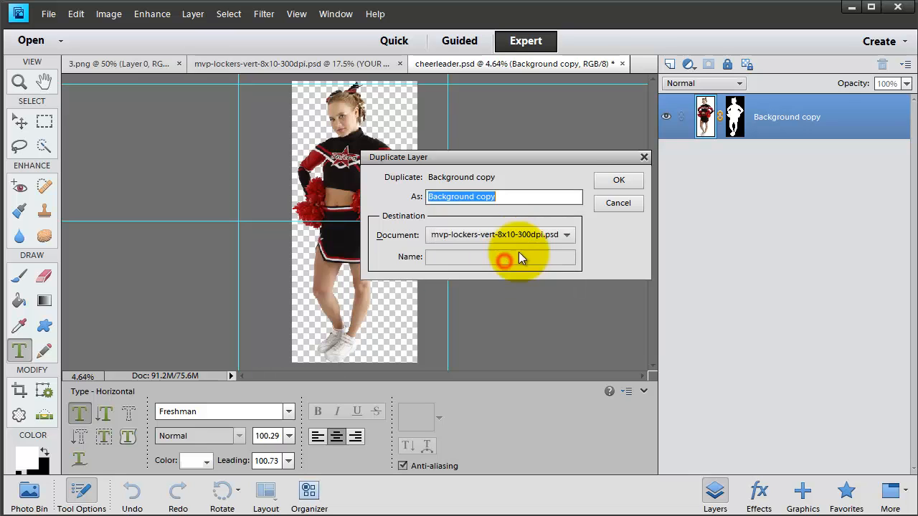
pyautogui.click(612, 180)
# Step: In the mvp-lockers document, scale the cheerleader layer proportionally to 34.42% so the full figure fits the poster
pyautogui.click(287, 63)
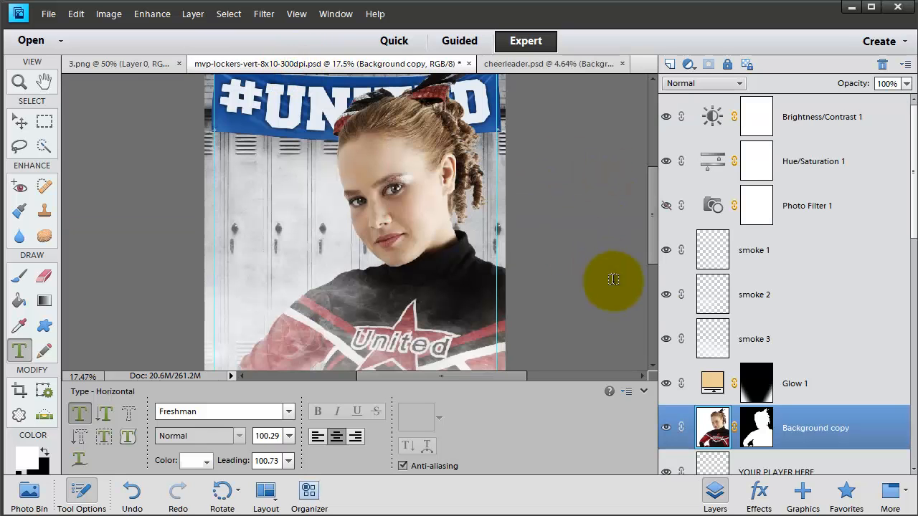
pyautogui.click(759, 375)
pyautogui.click(710, 430)
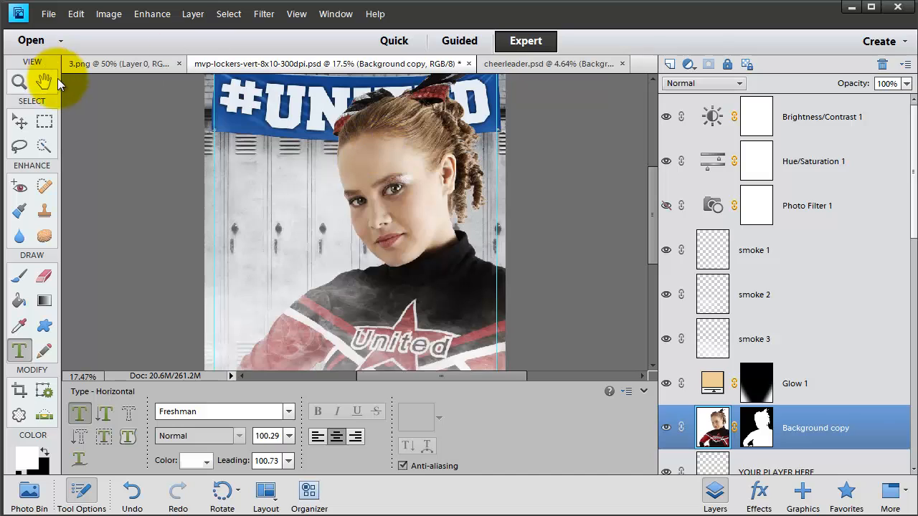
pyautogui.click(20, 124)
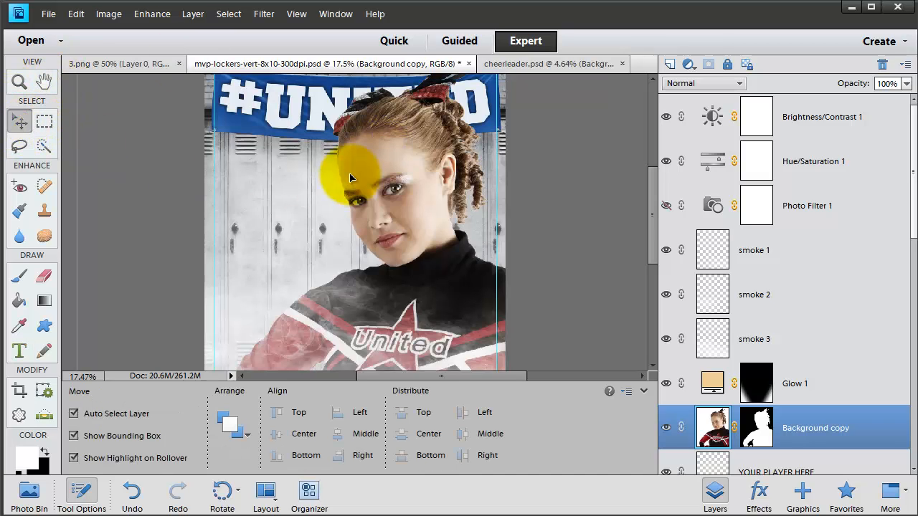
pyautogui.scroll(-8, 350, 176)
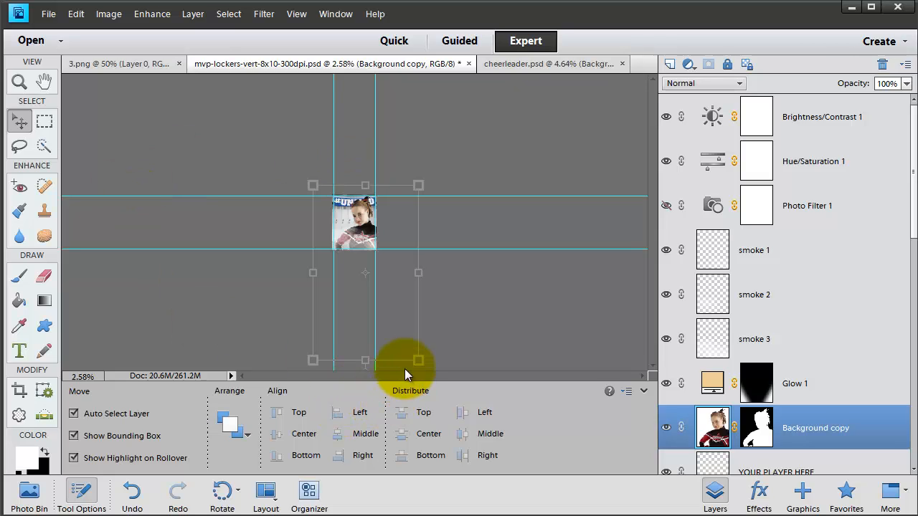
pyautogui.moveTo(420, 363); pyautogui.dragTo(374, 293)
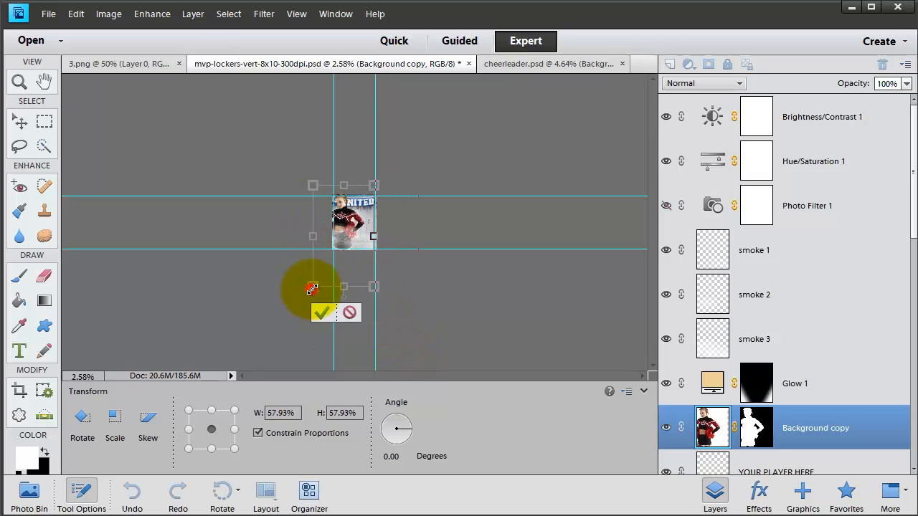
pyautogui.moveTo(312, 288); pyautogui.dragTo(332, 196)
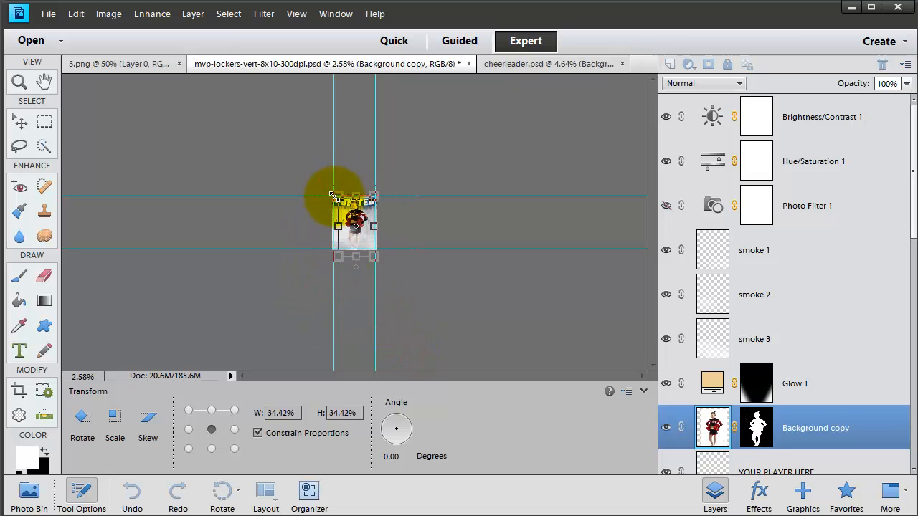
pyautogui.press('Return')
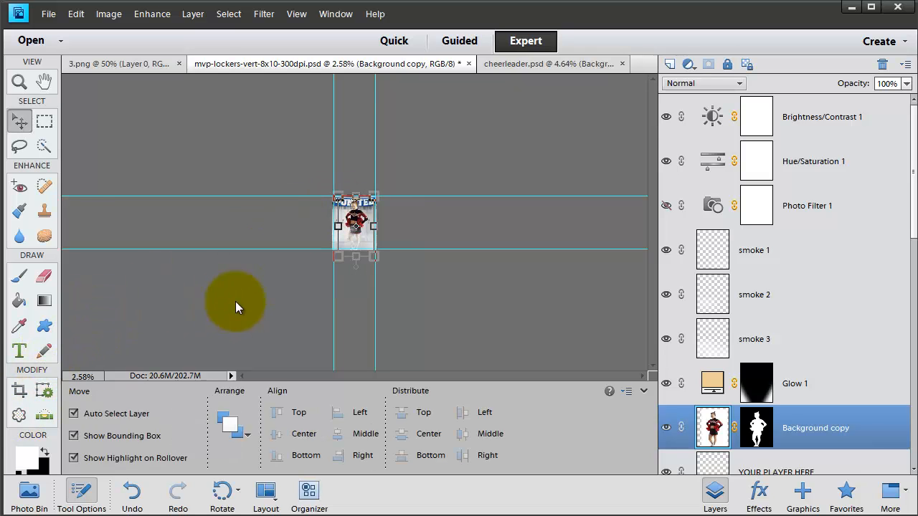
# Step: Nudge the cheerleader up until her feet reach the lower guide, then scale her proportionally to 93.11%
pyautogui.scroll(5, 236, 302)
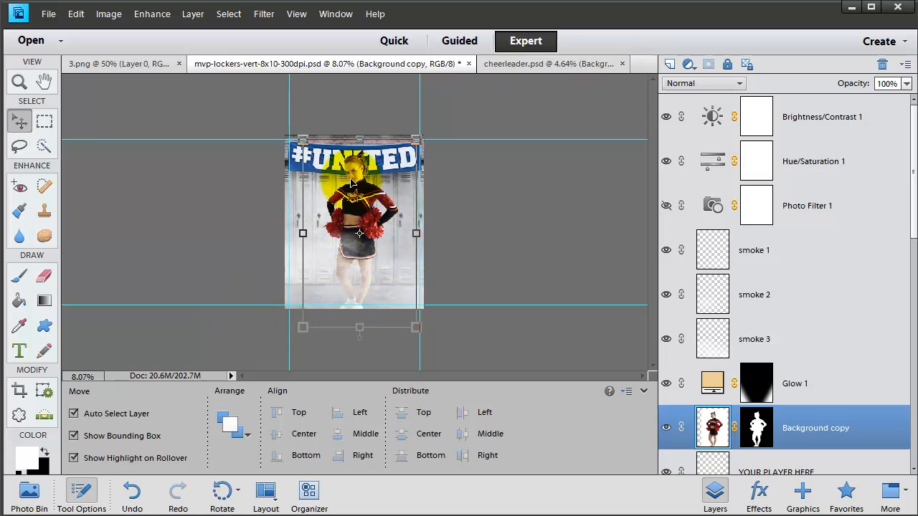
pyautogui.press('Up')
pyautogui.press('Up')
pyautogui.press('Up')
pyautogui.press('Up')
pyautogui.press('Up')
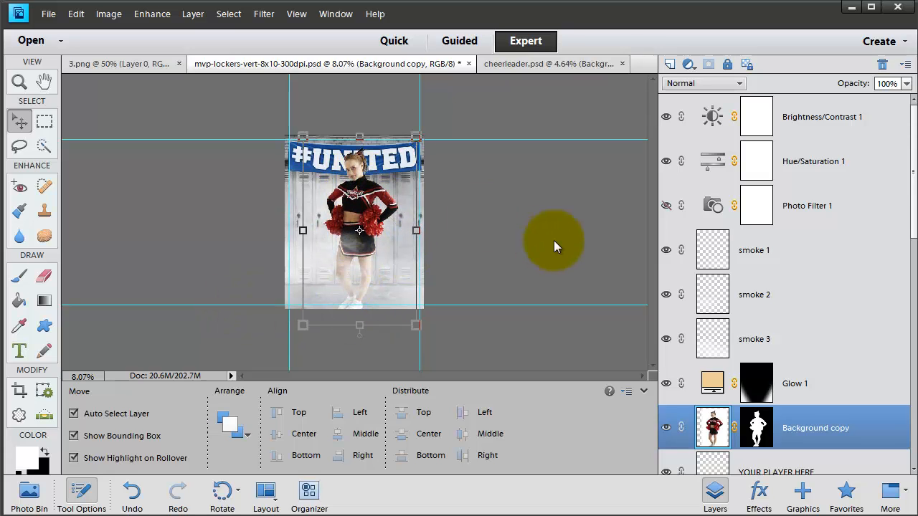
pyautogui.press('Up')
pyautogui.press('Up')
pyautogui.press('Up')
pyautogui.press('Up')
pyautogui.press('Up')
pyautogui.press('Up')
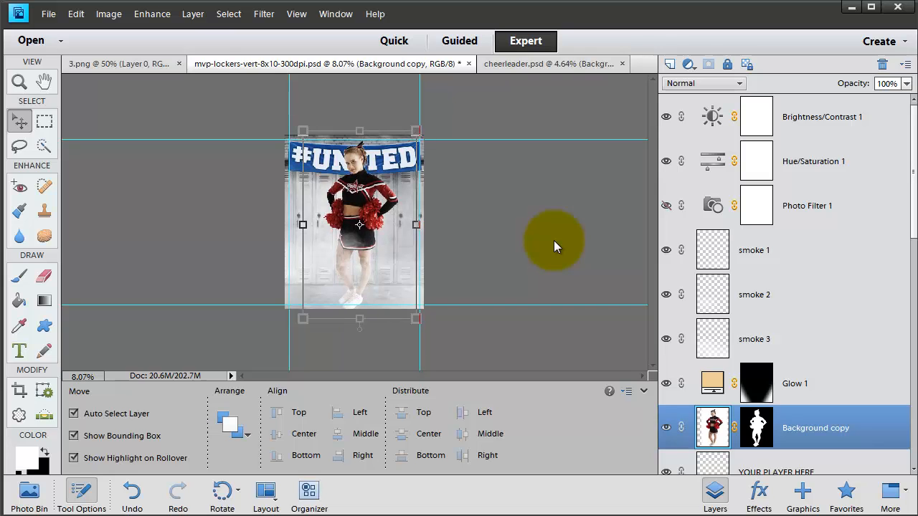
pyautogui.press('Up')
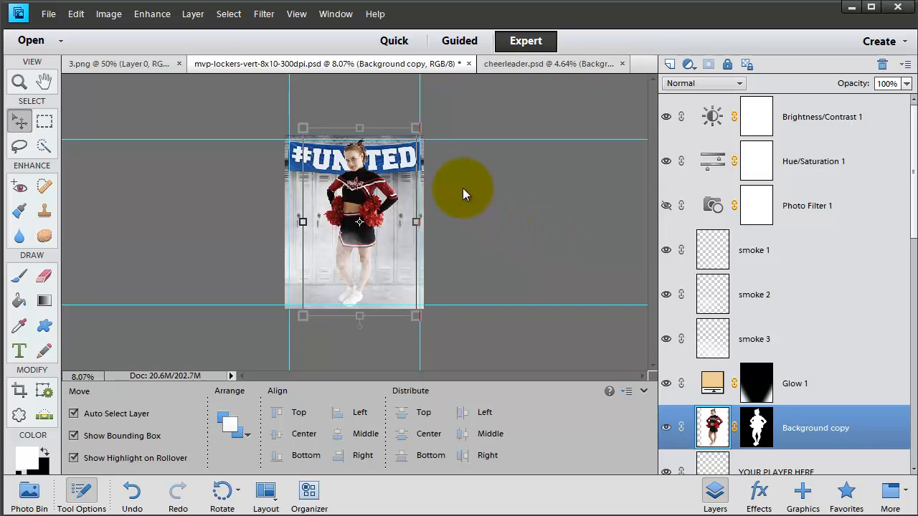
pyautogui.moveTo(309, 134); pyautogui.dragTo(311, 139)
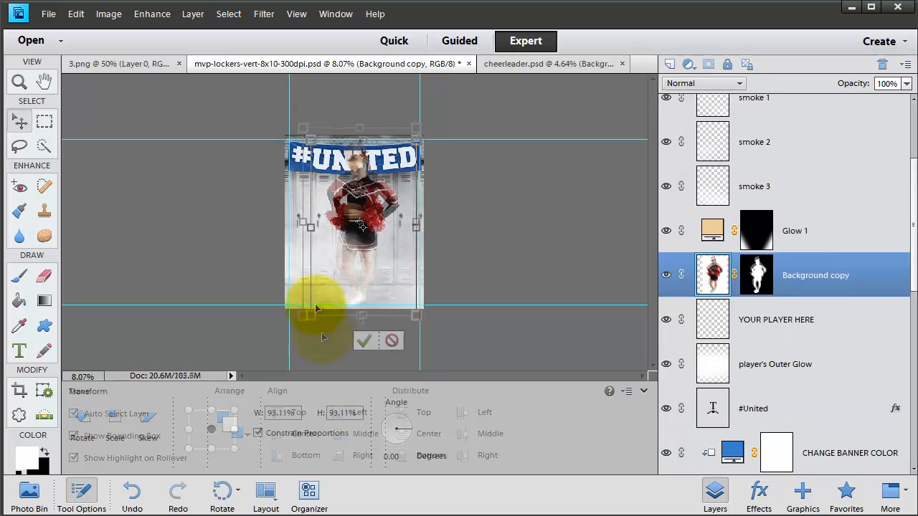
pyautogui.click(364, 341)
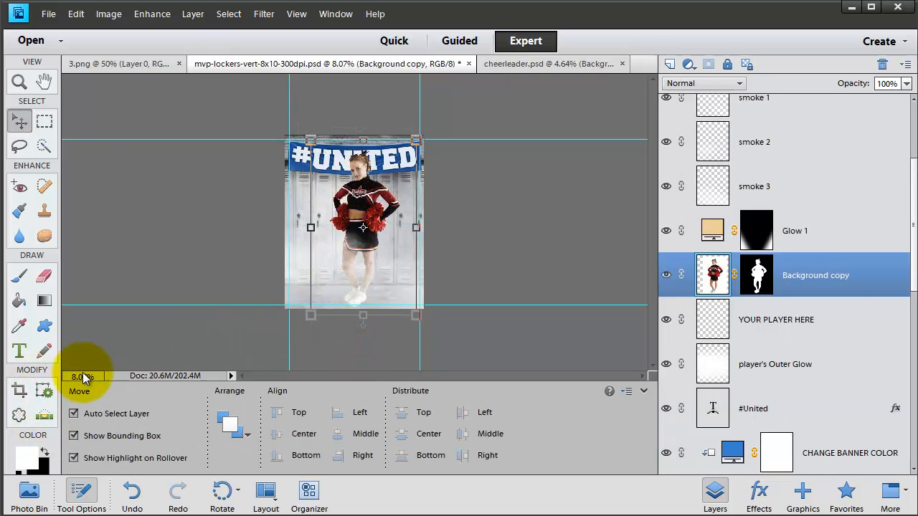
# Step: Recolor the banner dark red (#970000) through the CHANGE BANNER COLOR fill layer
pyautogui.scroll(1, 100, 366)
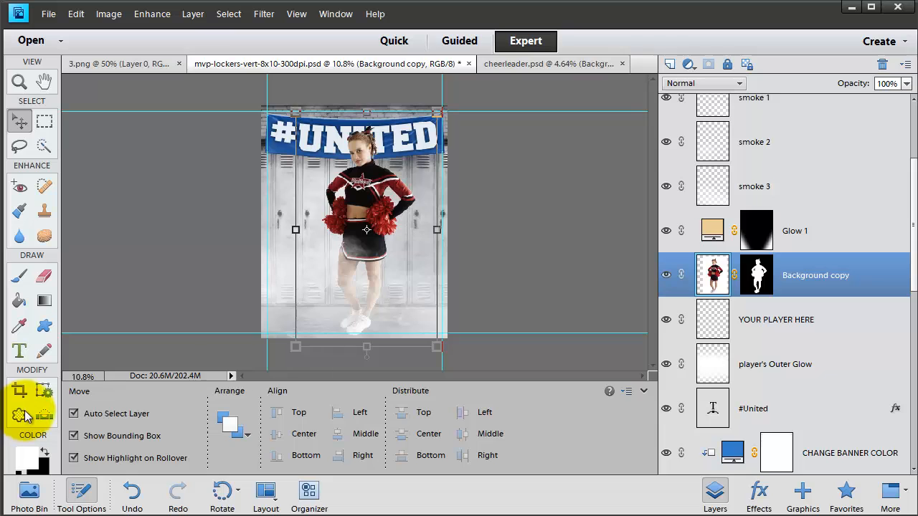
pyautogui.click(19, 82)
pyautogui.click(358, 160)
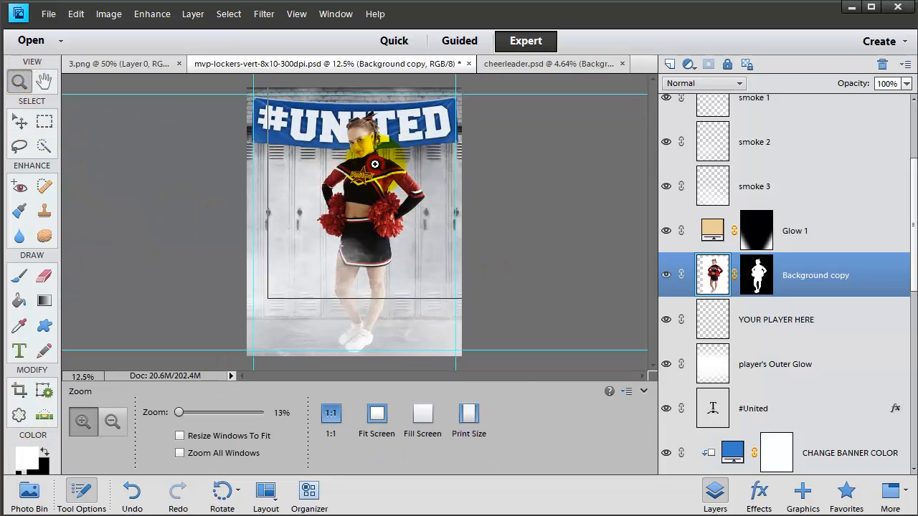
pyautogui.click(368, 153)
pyautogui.click(375, 167)
pyautogui.scroll(-4, 768, 399)
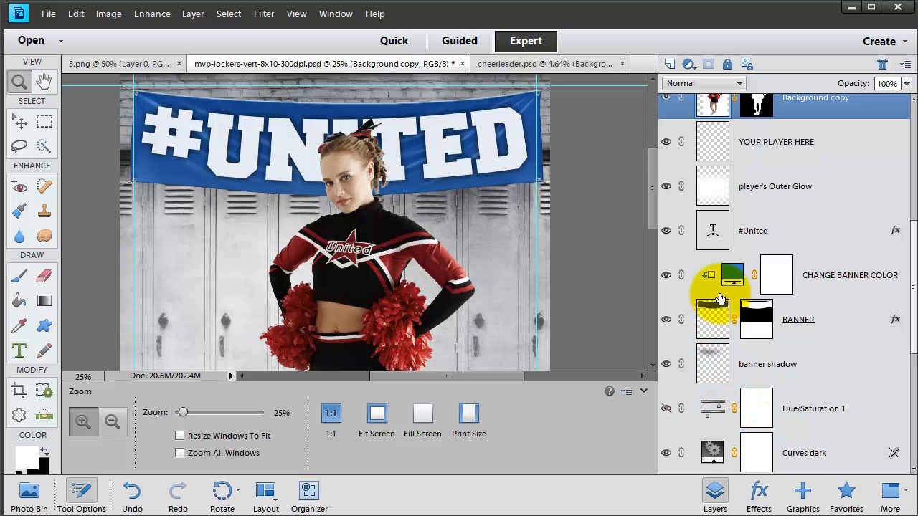
pyautogui.click(729, 275)
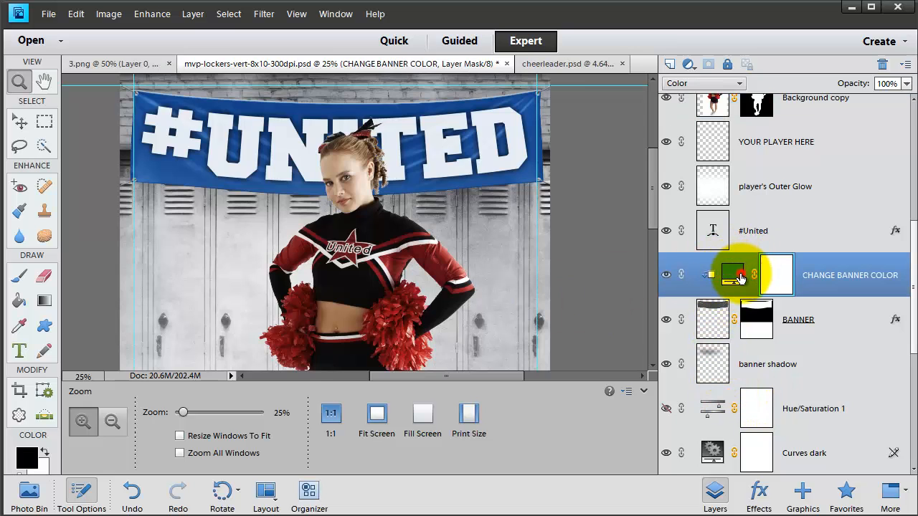
pyautogui.doubleClick(733, 274)
pyautogui.click(441, 249)
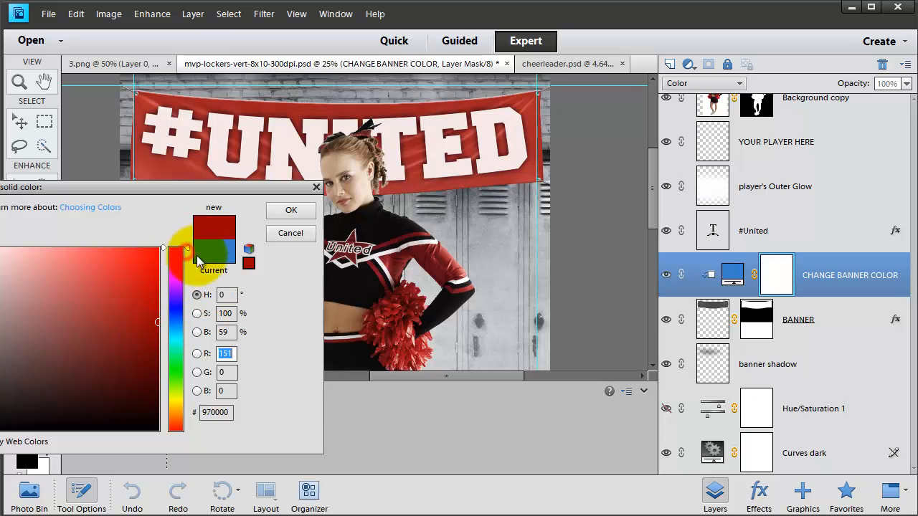
pyautogui.click(291, 210)
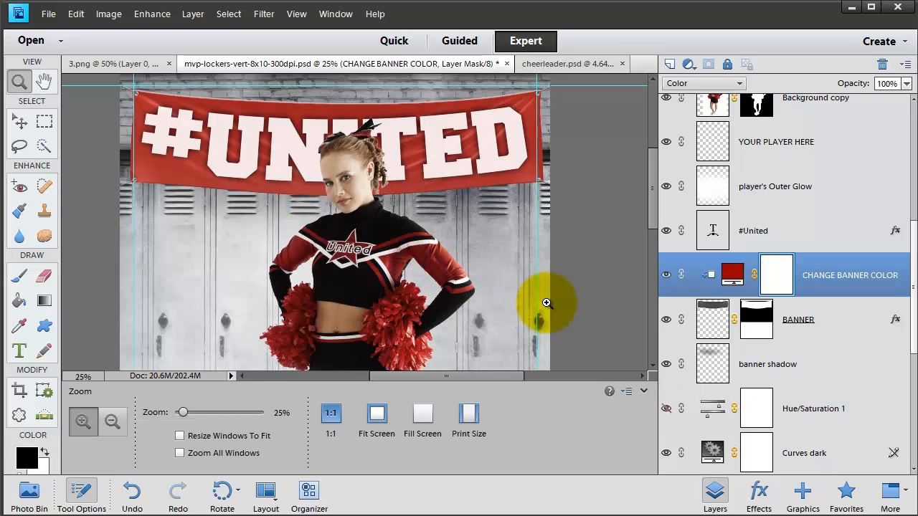
pyautogui.hotkey('ctrl', '0')
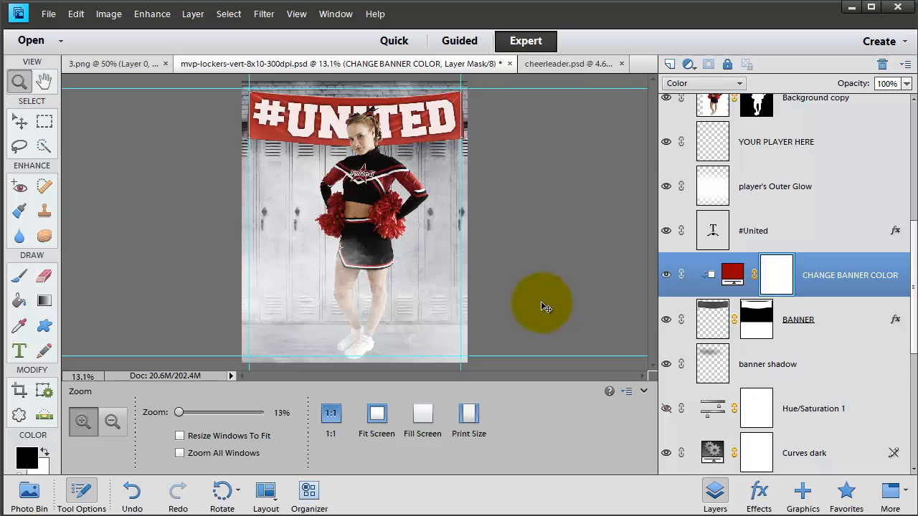
# Step: Try recoloring the #United banner text, first cyan and then blue
pyautogui.click(761, 231)
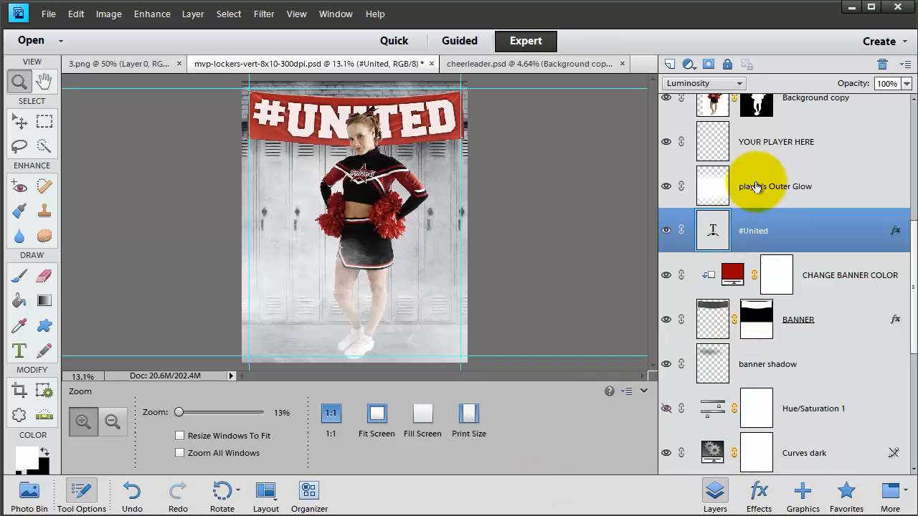
pyautogui.click(20, 351)
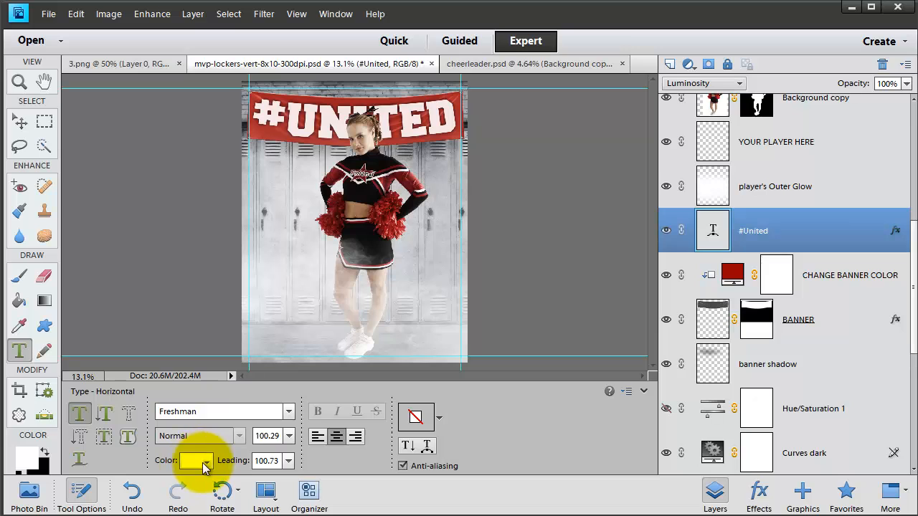
pyautogui.click(198, 460)
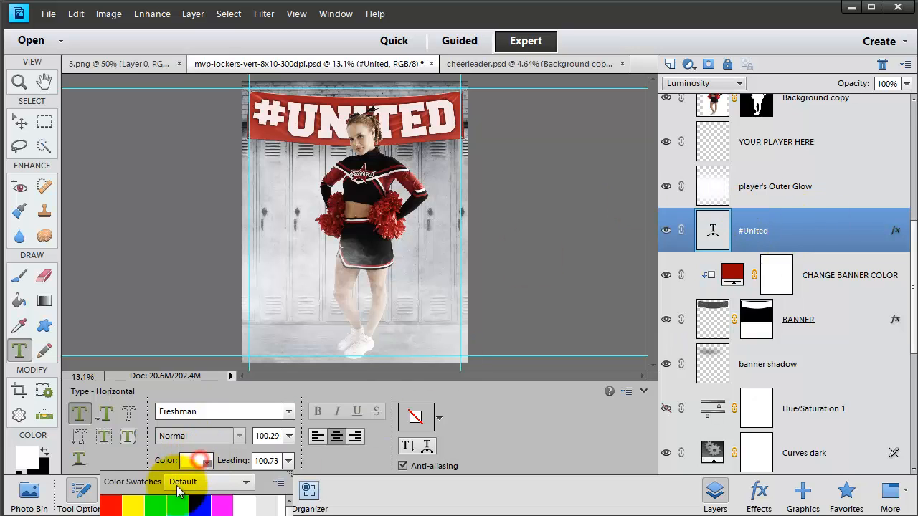
pyautogui.click(176, 511)
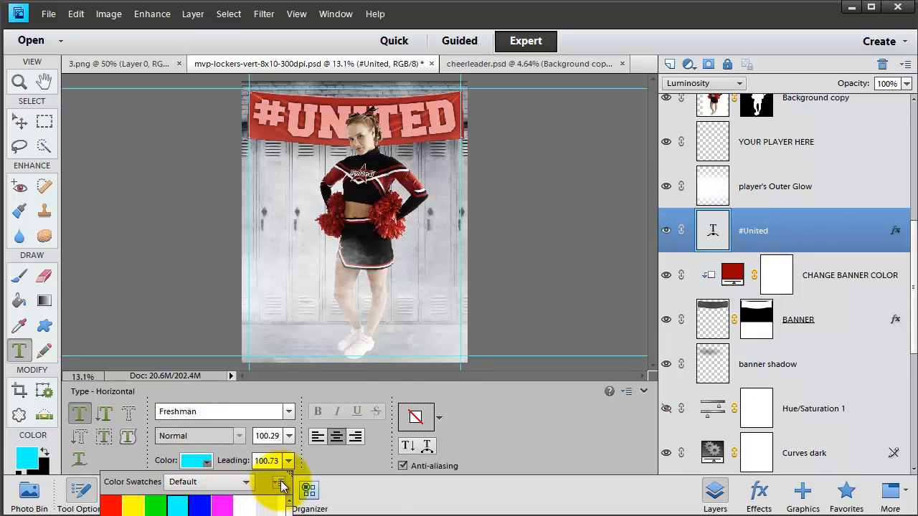
pyautogui.click(279, 482)
# Step: Revert the text color changes through the document history, back to the Modify Color Fill Layer state
pyautogui.click(340, 16)
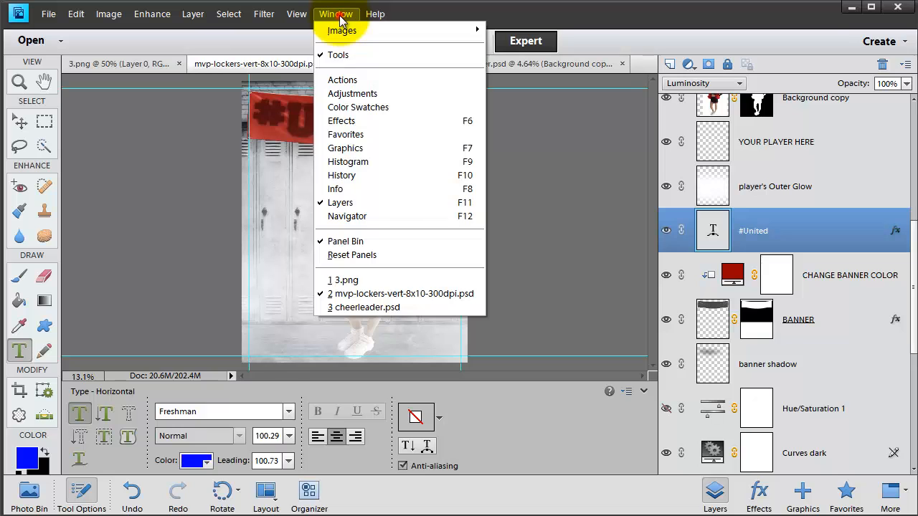
pyautogui.click(337, 175)
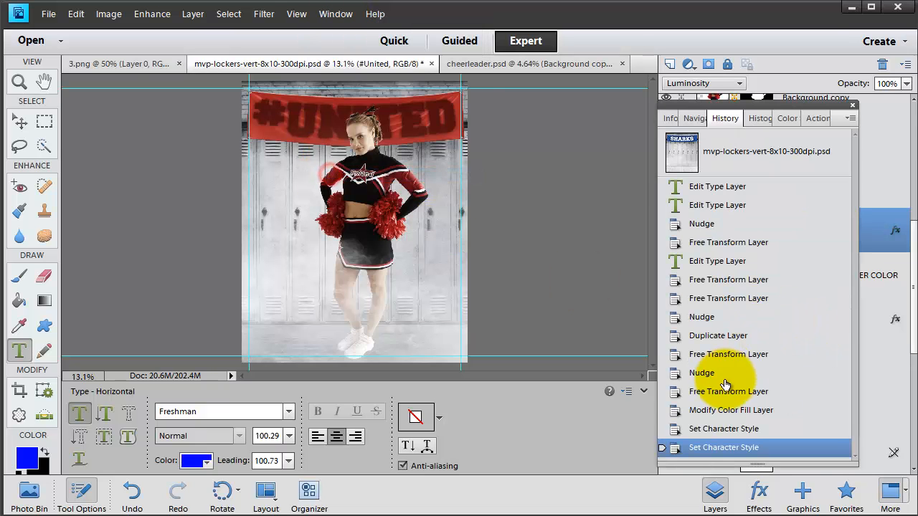
pyautogui.click(712, 431)
pyautogui.click(688, 411)
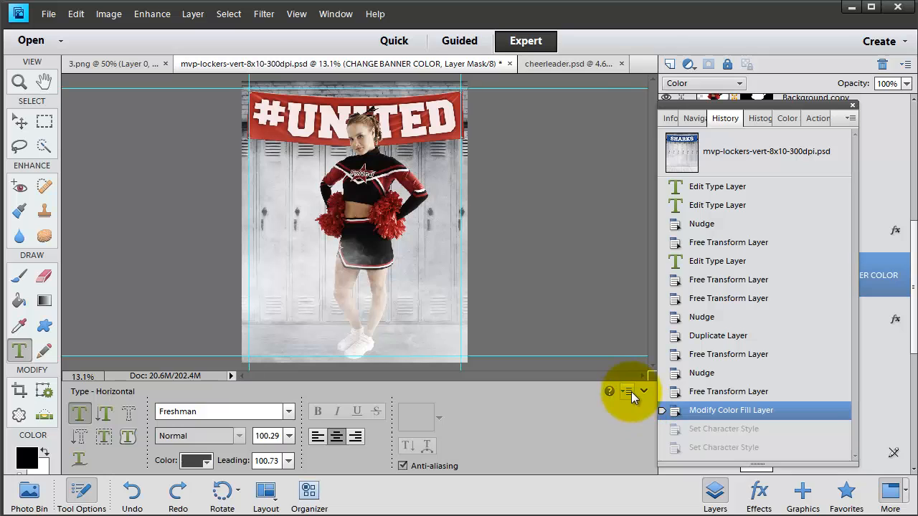
pyautogui.click(890, 154)
pyautogui.scroll(4, 886, 198)
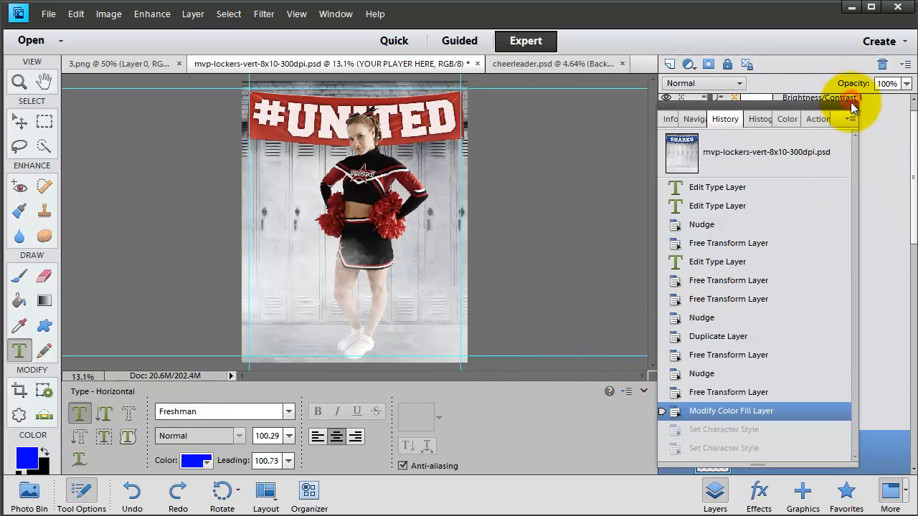
pyautogui.click(855, 106)
# Step: Hide the smoke 1, smoke 2 and smoke 3 layers
pyautogui.scroll(-1, 835, 262)
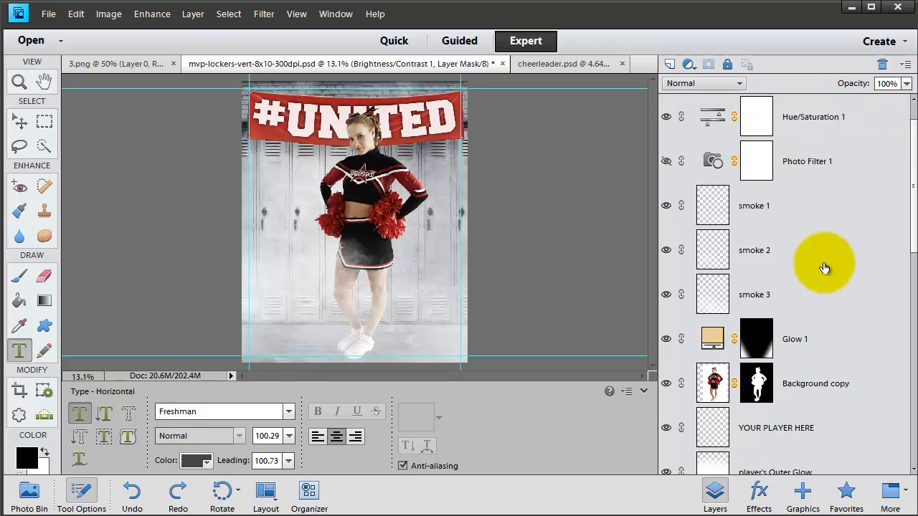
pyautogui.click(667, 206)
pyautogui.click(666, 250)
pyautogui.click(666, 295)
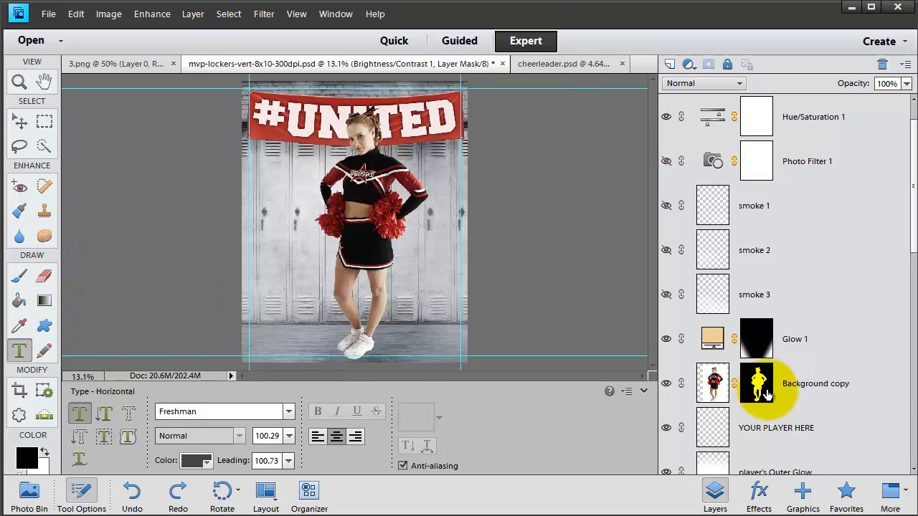
# Step: Add a blank layer directly beneath the cheerleader's Background copy layer and set the Brush color to black
pyautogui.click(792, 384)
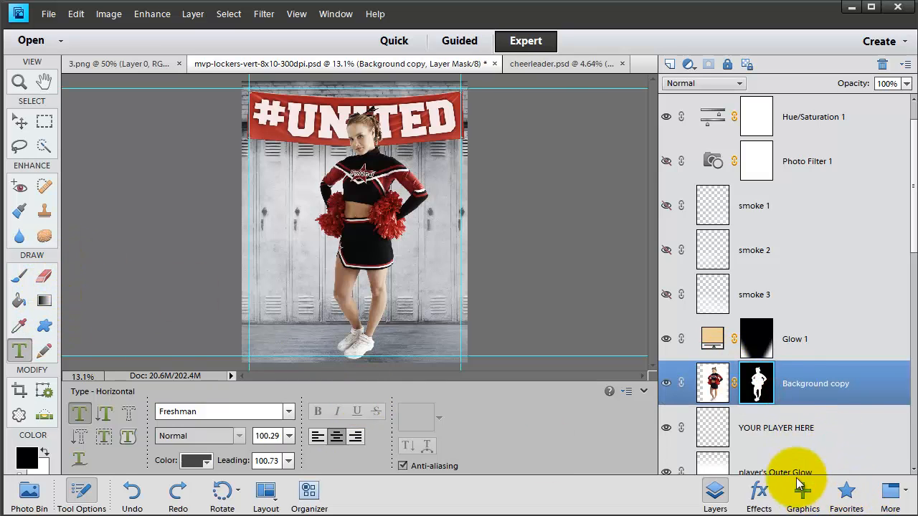
pyautogui.click(670, 64)
pyautogui.moveTo(795, 373); pyautogui.dragTo(793, 434)
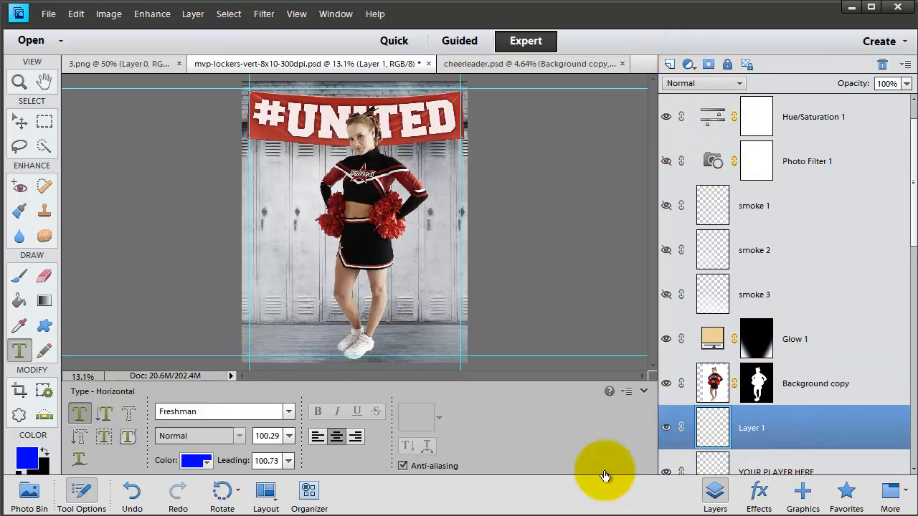
pyautogui.click(21, 279)
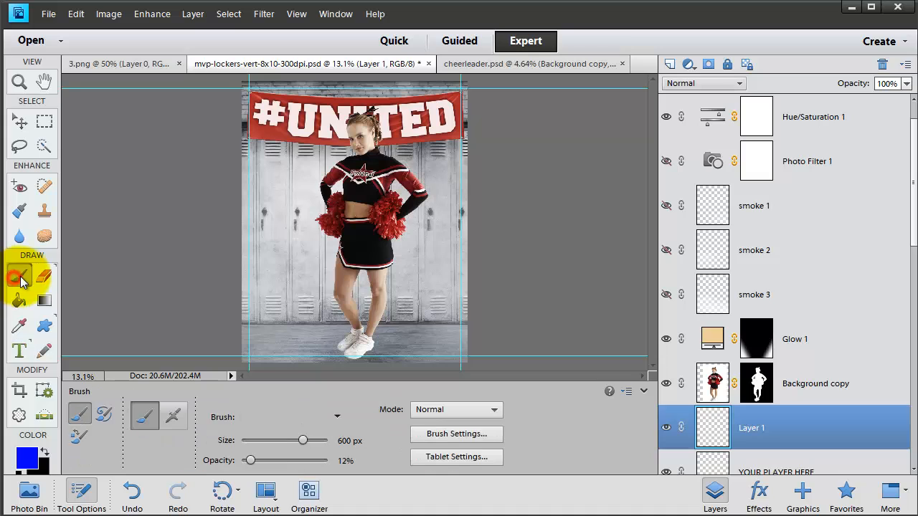
pyautogui.press('x')
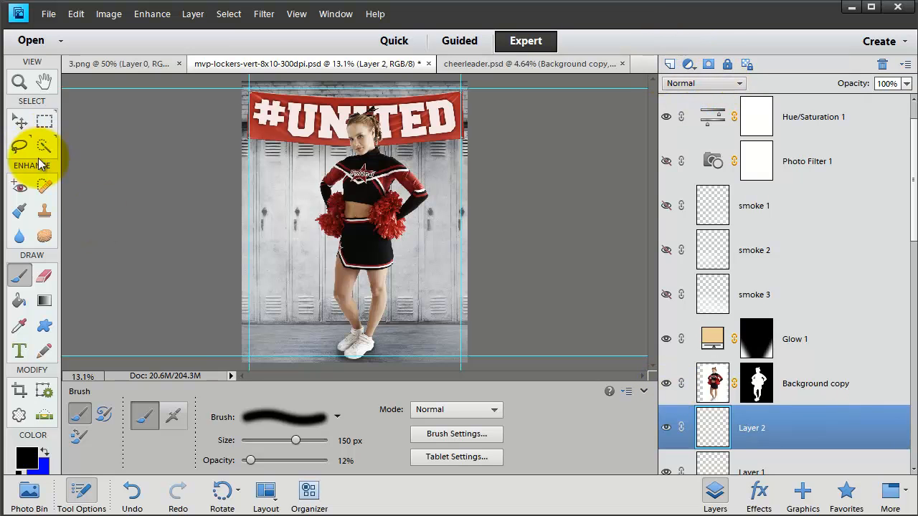
# Step: Try a black radial gradient on Layer 2 beside the cheerleader, move it behind her legs, and undo the move
pyautogui.click(43, 302)
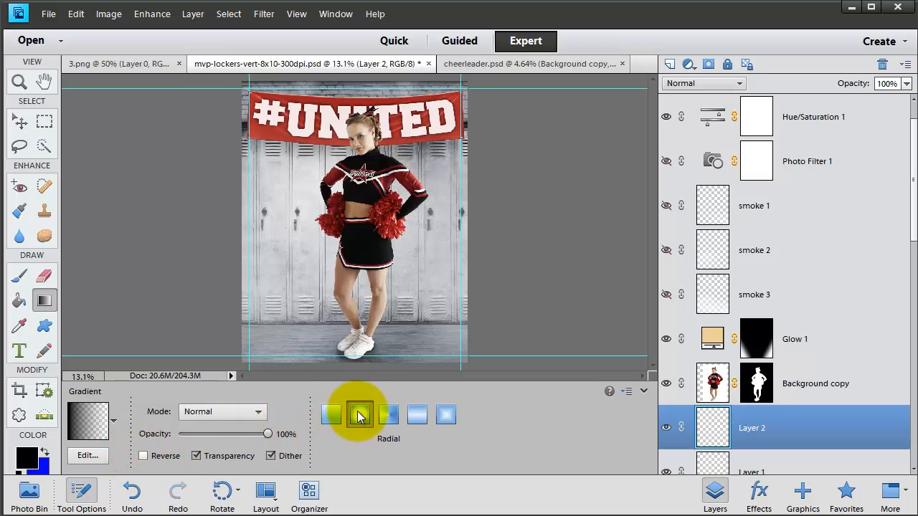
pyautogui.moveTo(295, 272); pyautogui.dragTo(399, 275)
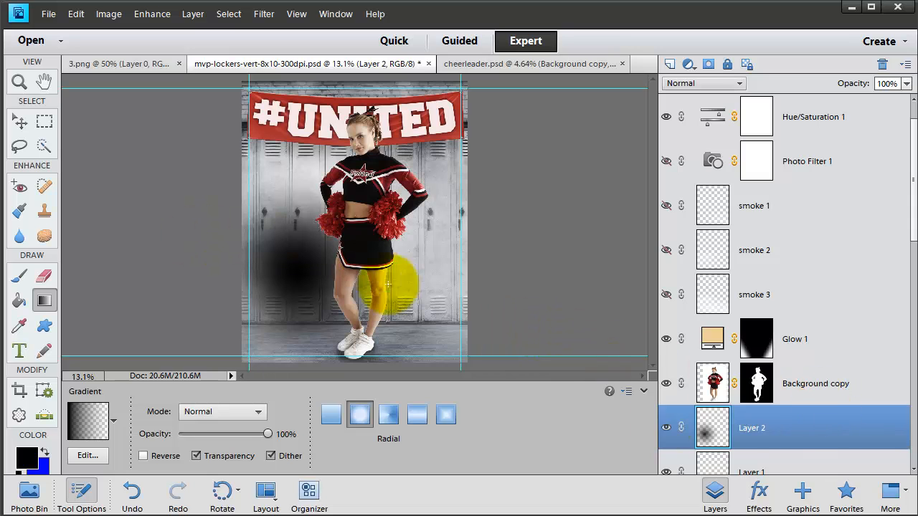
pyautogui.click(19, 122)
pyautogui.moveTo(302, 287); pyautogui.dragTo(351, 294)
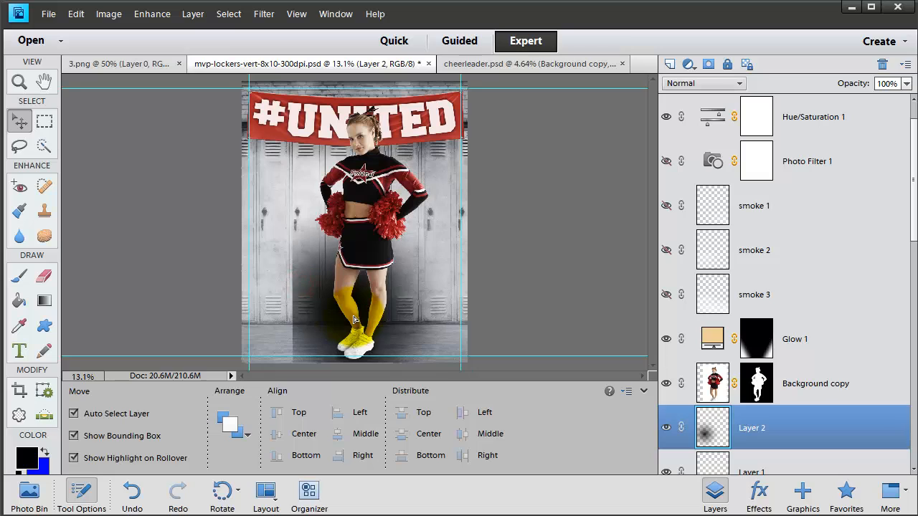
pyautogui.hotkey('ctrl', 'z')
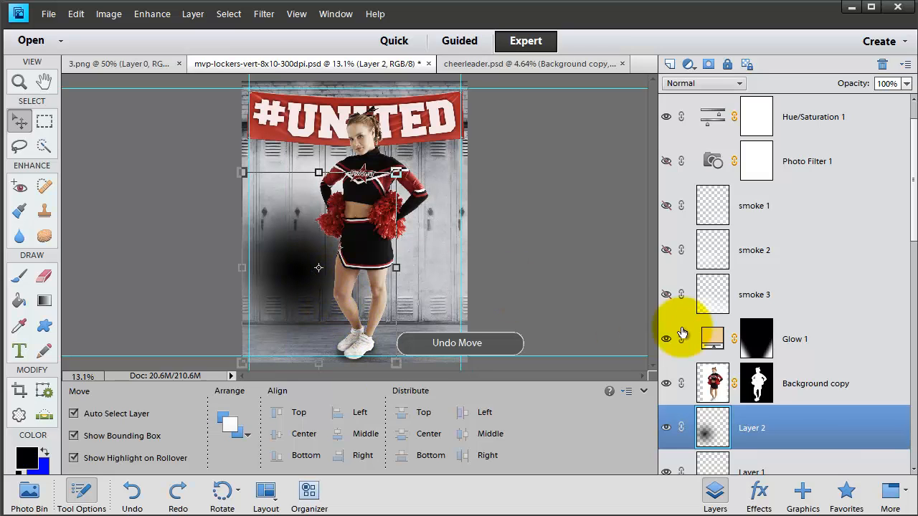
# Step: Delete Layer 2 with the trial gradient
pyautogui.click(807, 429)
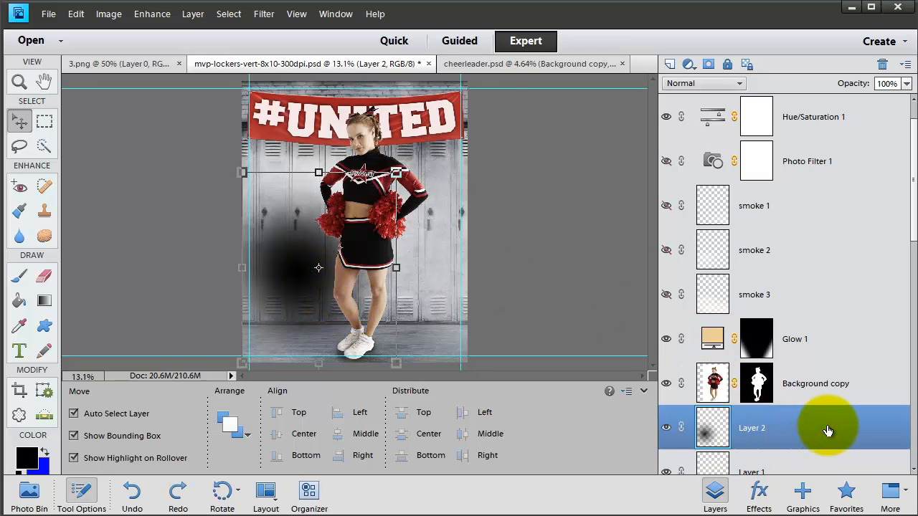
pyautogui.press('Delete')
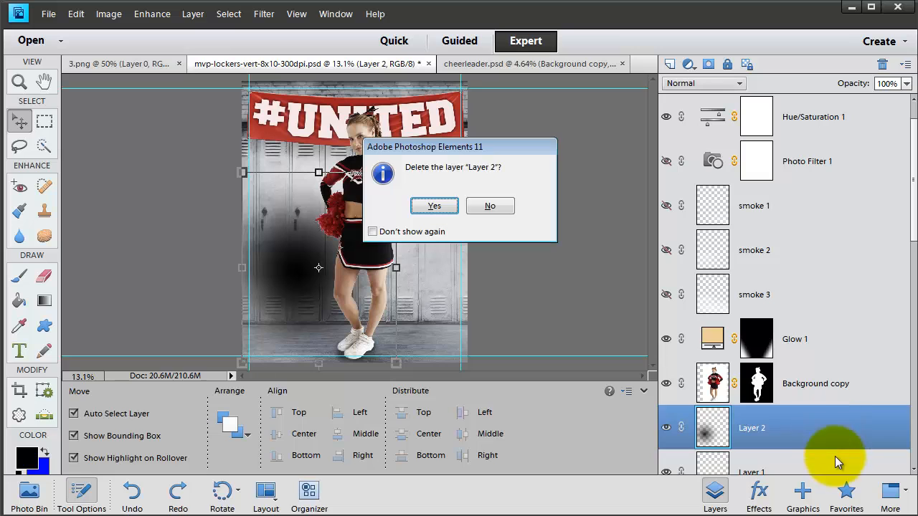
pyautogui.click(433, 207)
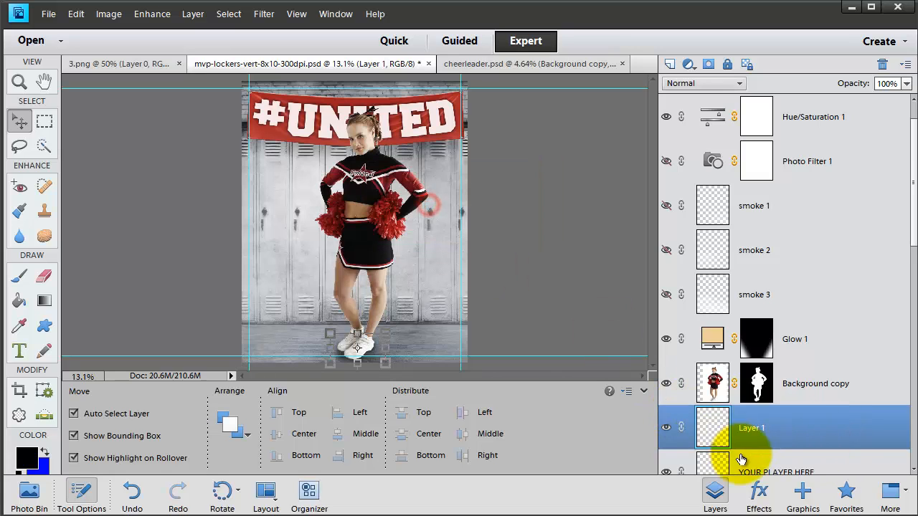
# Step: Add a new layer above Layer 1 and draw a black radial gradient behind the cheerleader's torso
pyautogui.click(673, 64)
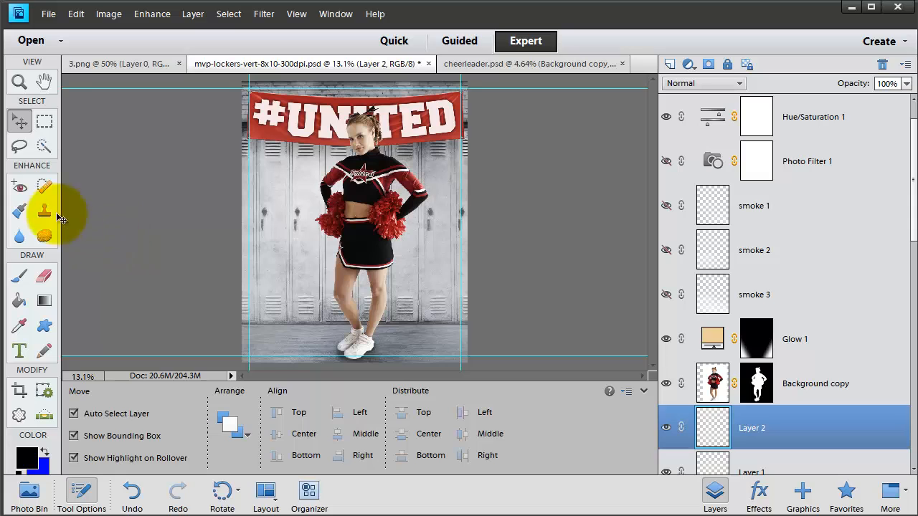
pyautogui.click(45, 302)
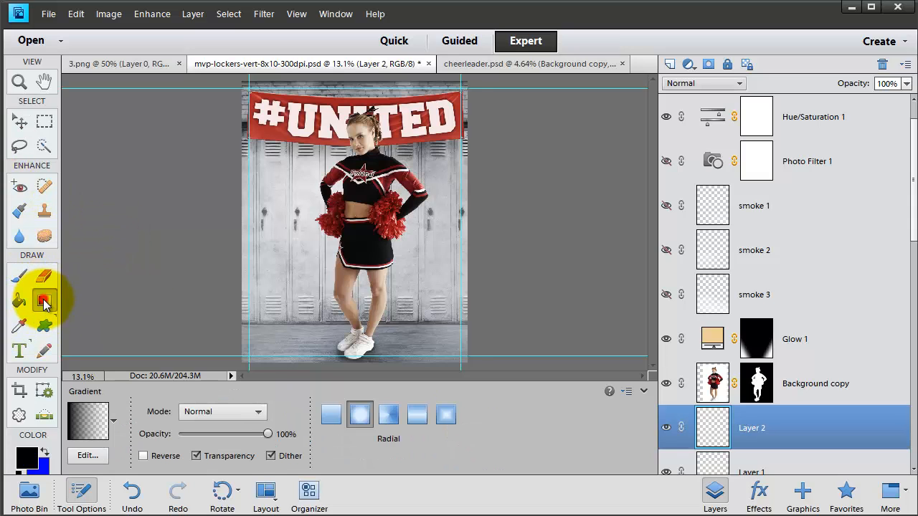
pyautogui.moveTo(343, 217); pyautogui.dragTo(404, 268)
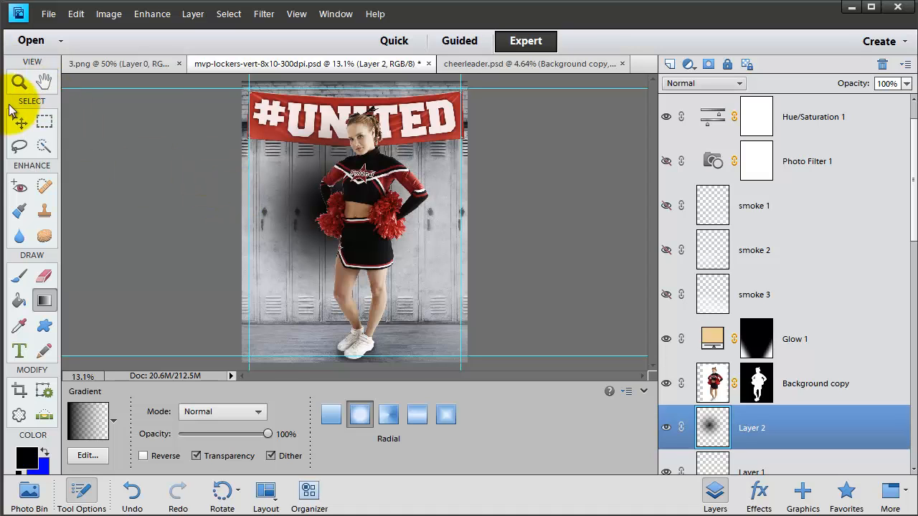
# Step: Squash the gradient vertically into a flat shadow, center it beneath the cheerleader's feet, and apply the transform
pyautogui.click(19, 130)
pyautogui.moveTo(317, 222); pyautogui.dragTo(368, 314)
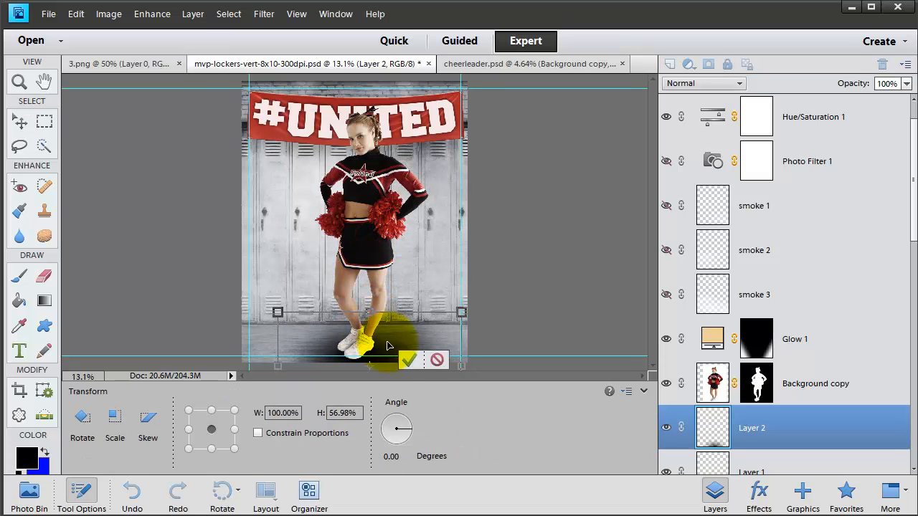
pyautogui.moveTo(387, 343); pyautogui.dragTo(382, 317)
pyautogui.moveTo(364, 280); pyautogui.dragTo(364, 312)
pyautogui.click(404, 360)
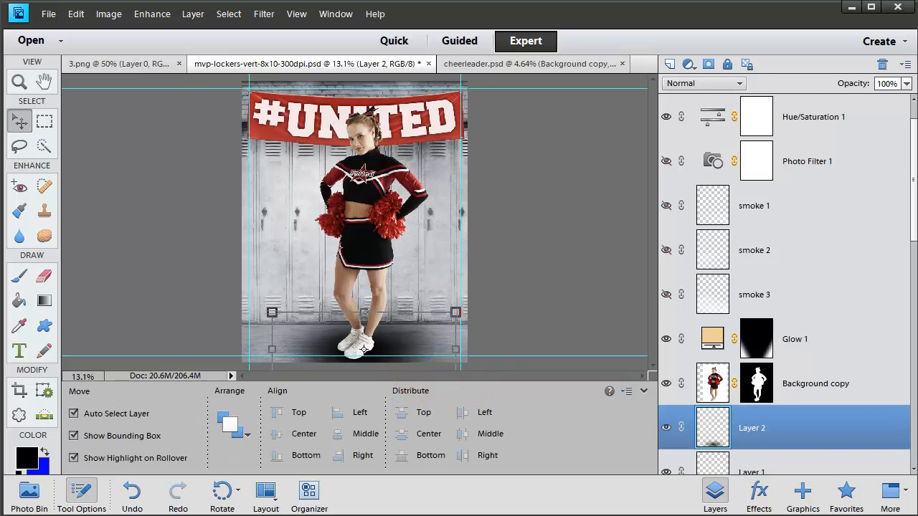
# Step: Lower Layer 2's opacity to 17% and squash the shadow to 85.67% of its height
pyautogui.moveTo(861, 83); pyautogui.dragTo(709, 150)
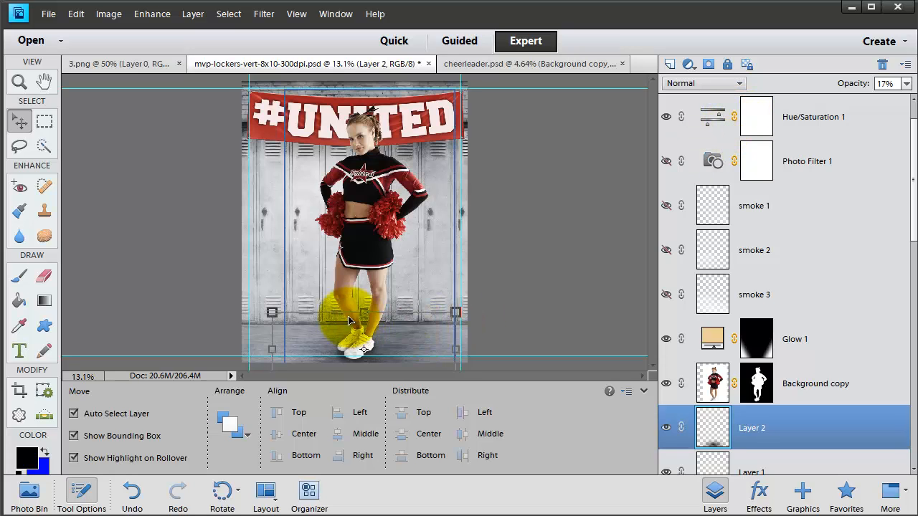
pyautogui.moveTo(364, 313); pyautogui.dragTo(365, 321)
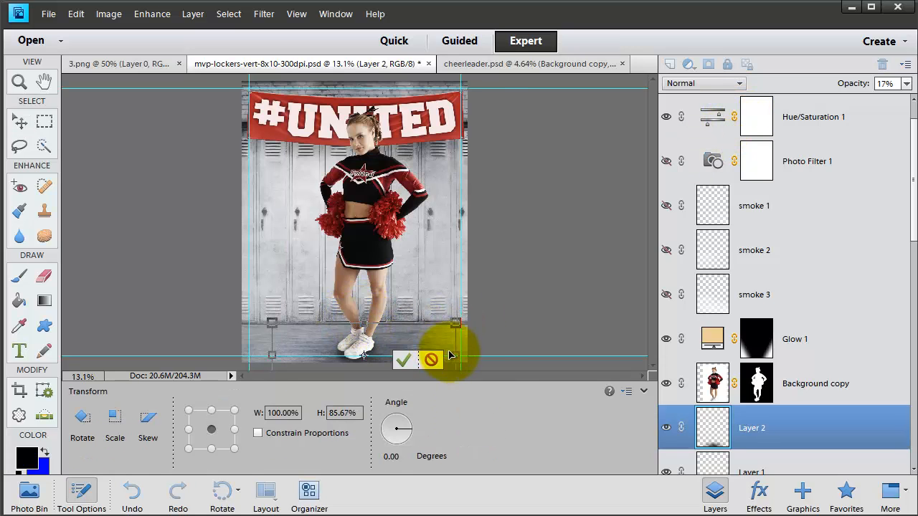
pyautogui.click(403, 359)
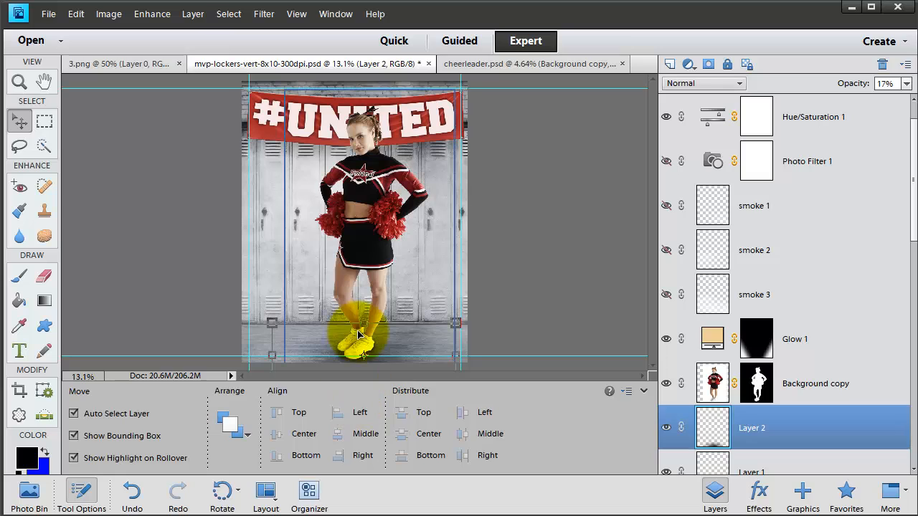
# Step: Duplicate Layer 2, scale the copy to 68.48% width and 83.48% height, and center it under the cheerleader's feet
pyautogui.click(802, 428)
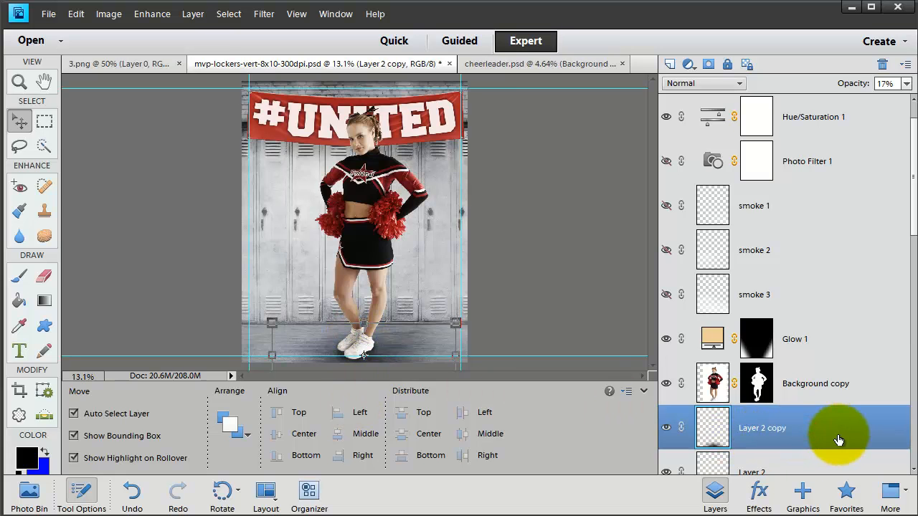
pyautogui.moveTo(362, 323); pyautogui.dragTo(363, 336)
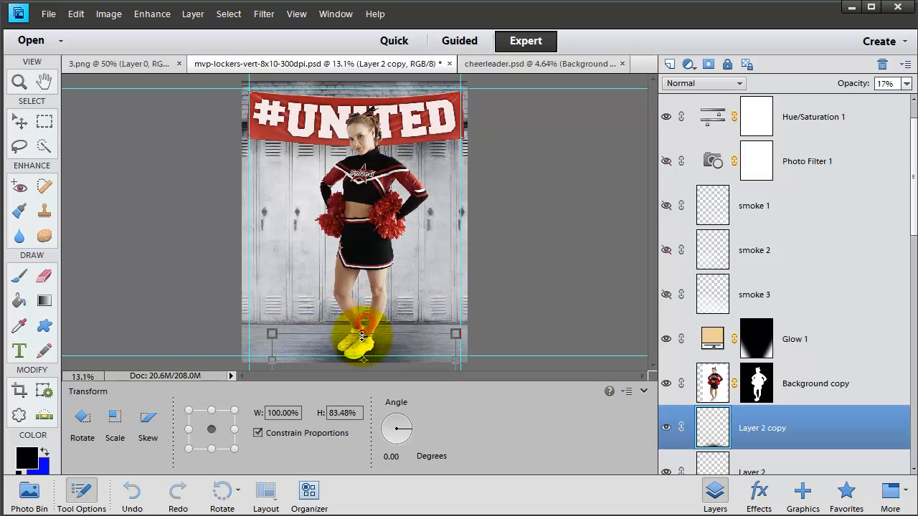
pyautogui.moveTo(269, 361); pyautogui.dragTo(332, 360)
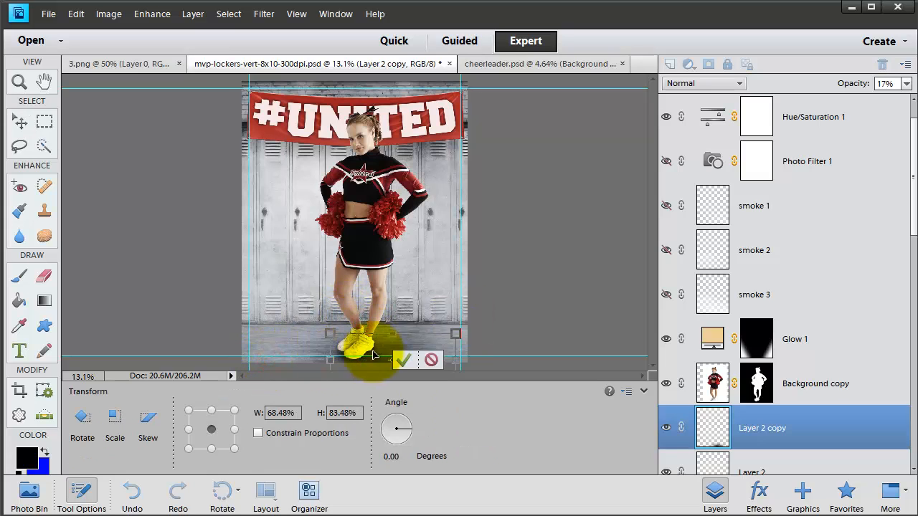
pyautogui.moveTo(393, 352); pyautogui.dragTo(376, 351)
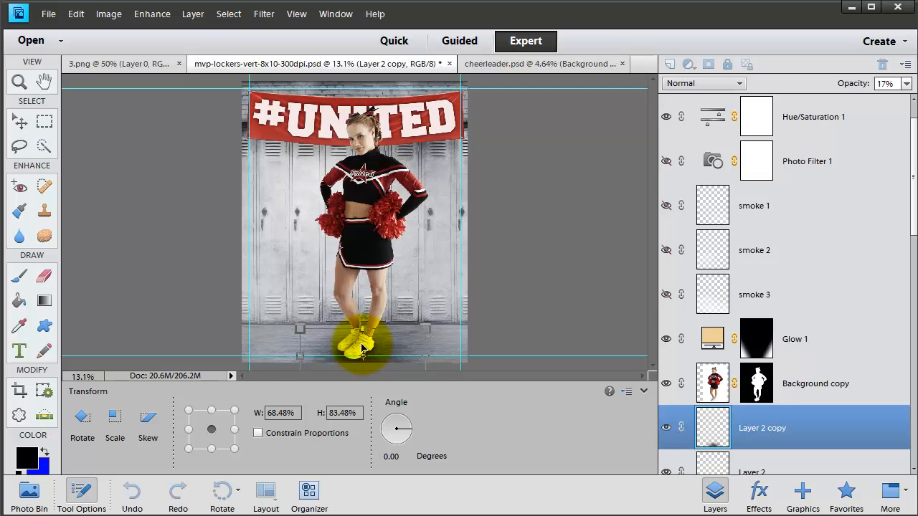
pyautogui.press('Return')
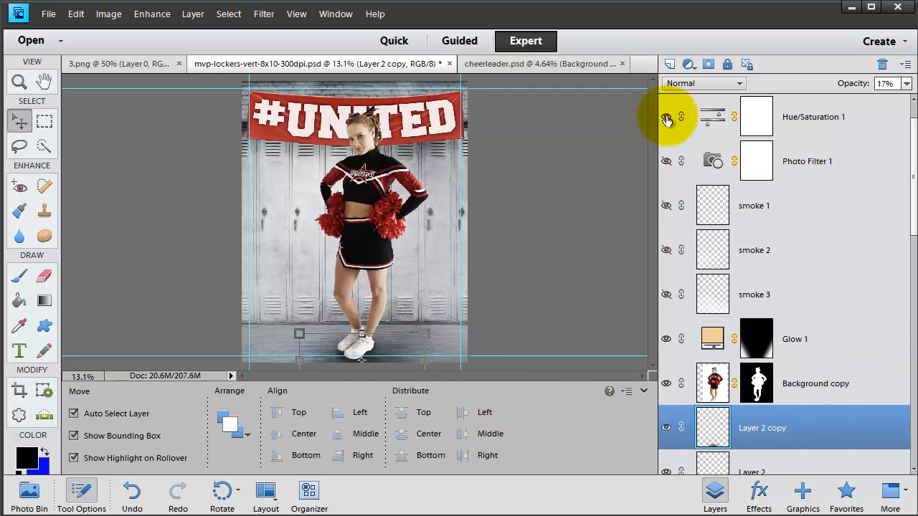
# Step: Try Overlay on Layer 2 copy, settle on the Multiply blend mode, and lower its opacity to 7%
pyautogui.click(694, 84)
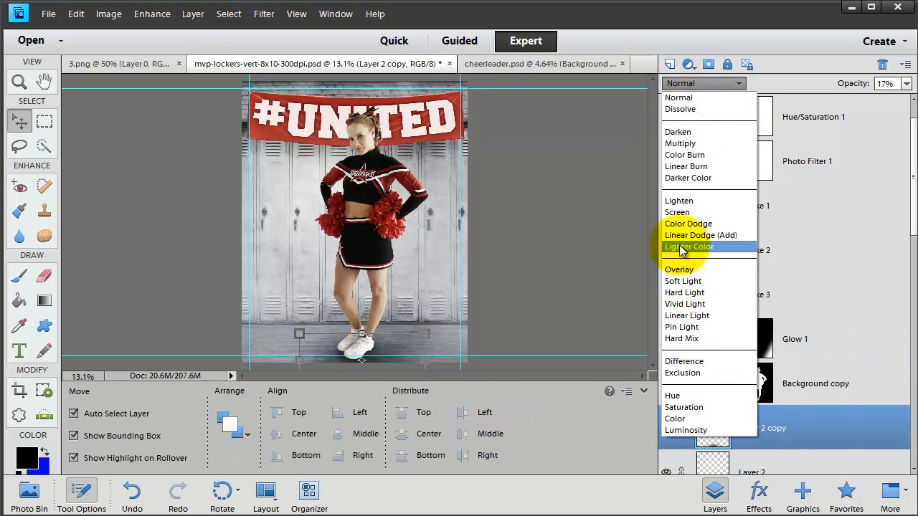
pyautogui.click(678, 270)
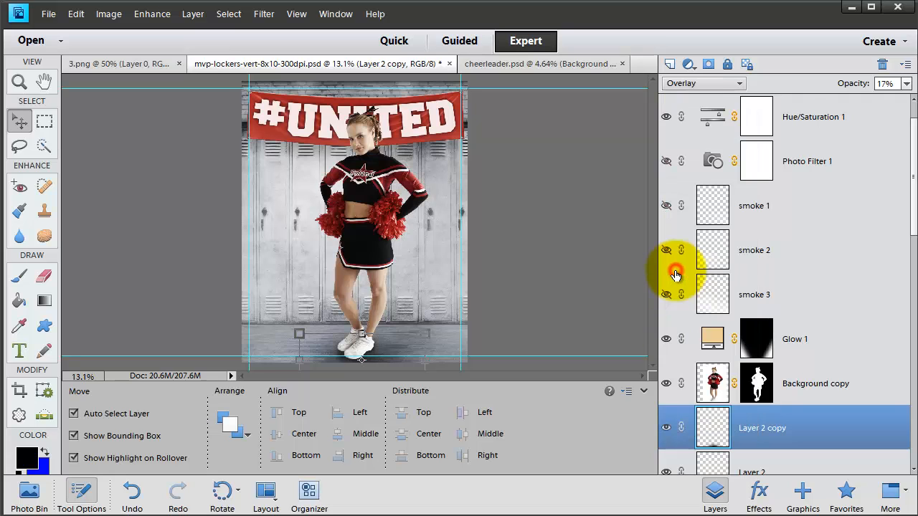
pyautogui.click(680, 84)
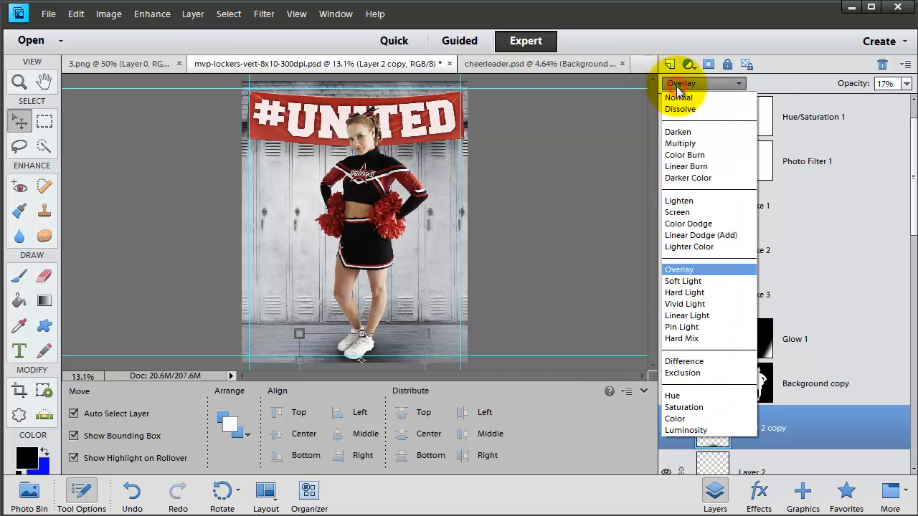
pyautogui.click(680, 144)
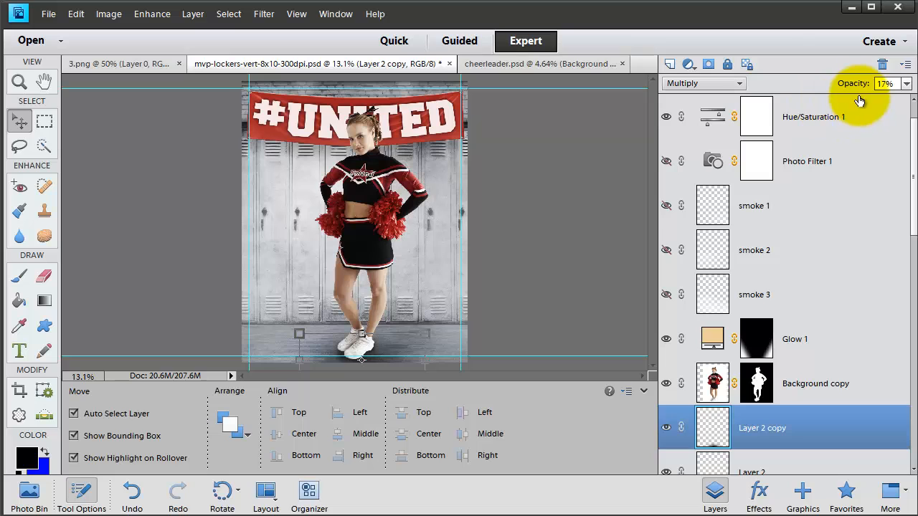
pyautogui.moveTo(847, 91); pyautogui.dragTo(850, 92)
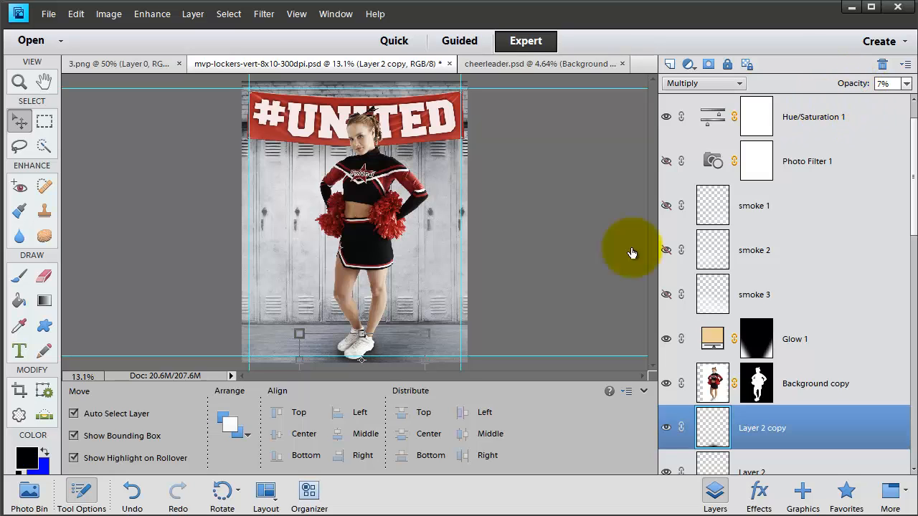
# Step: Hide and reshow Layer 2 copy, Layer 2 and Layer 1 to compare the shadows, and hide the YOUR PLAYER HERE layer
pyautogui.scroll(-4, 719, 429)
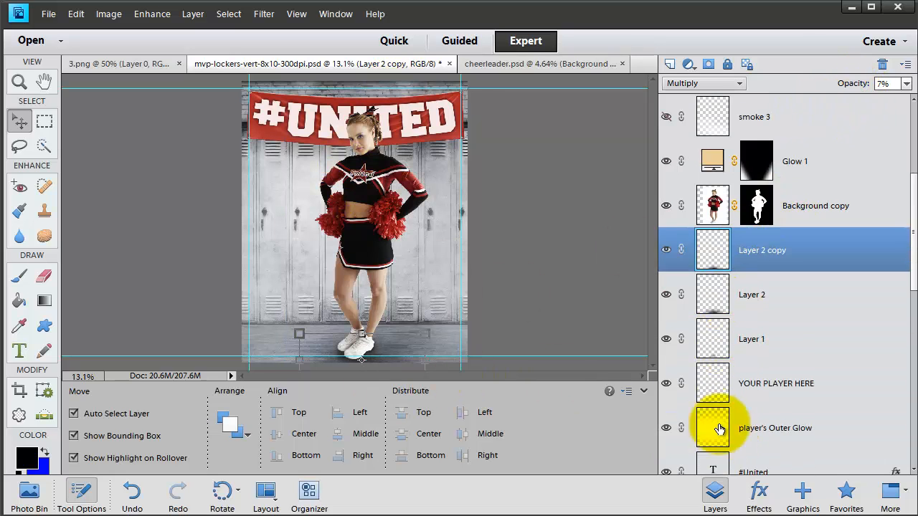
pyautogui.click(674, 300)
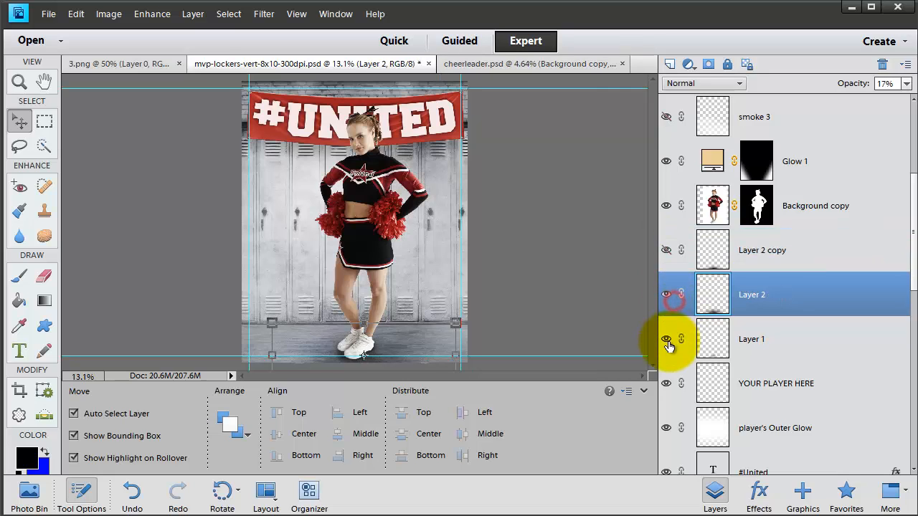
pyautogui.click(669, 341)
pyautogui.click(666, 300)
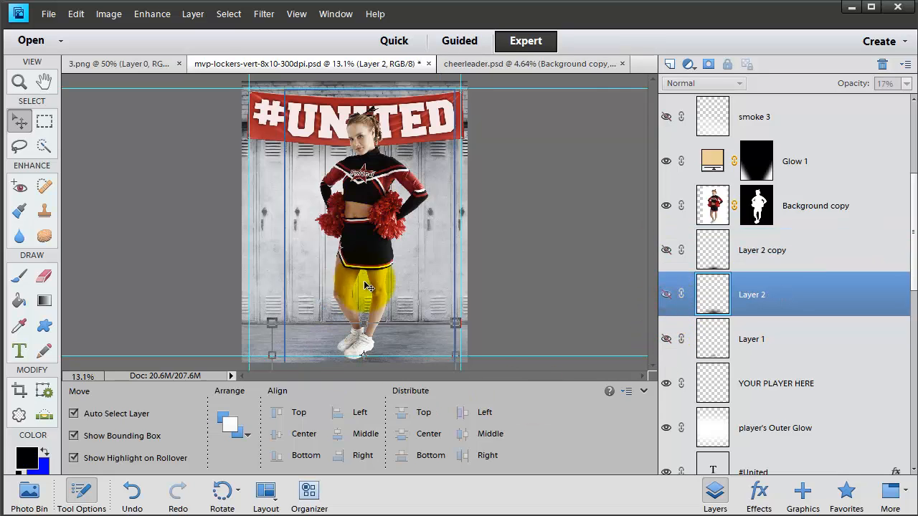
pyautogui.click(667, 387)
pyautogui.click(669, 340)
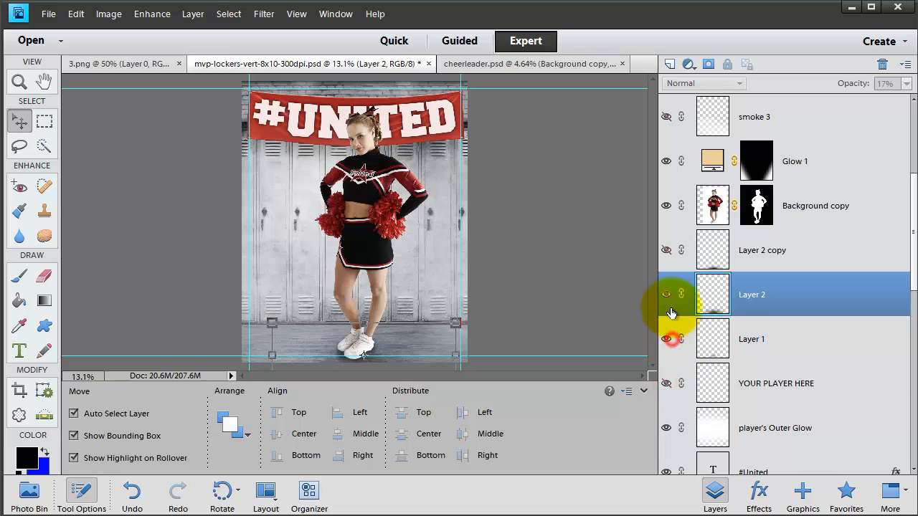
pyautogui.click(669, 302)
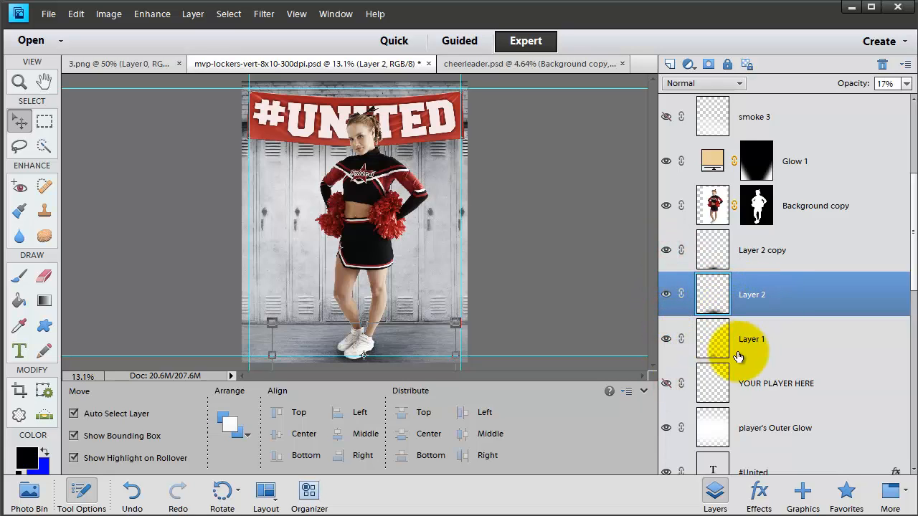
# Step: Resize the player's Outer Glow layer to 93.16% width and 116.26% height around the cheerleader, and set its opacity to 62%
pyautogui.scroll(-3, 864, 326)
pyautogui.click(784, 298)
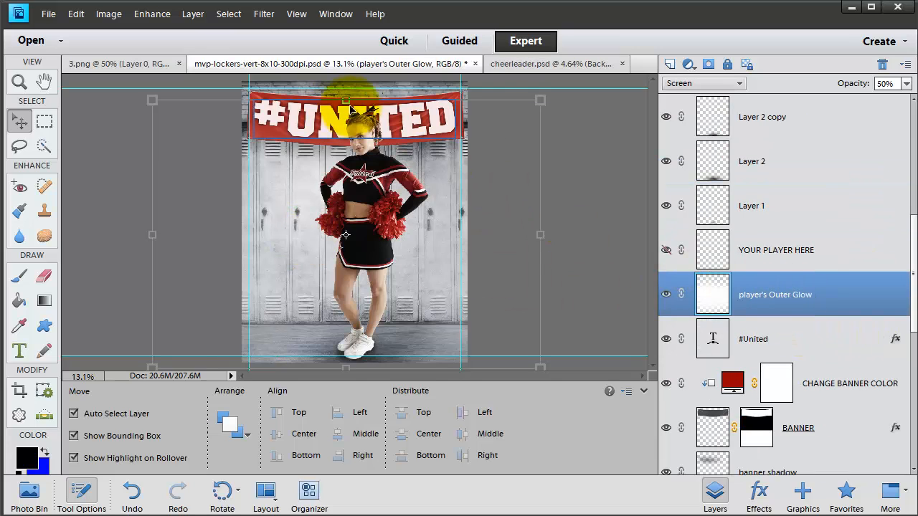
pyautogui.moveTo(346, 93); pyautogui.dragTo(347, 56)
pyautogui.moveTo(541, 213); pyautogui.dragTo(563, 215)
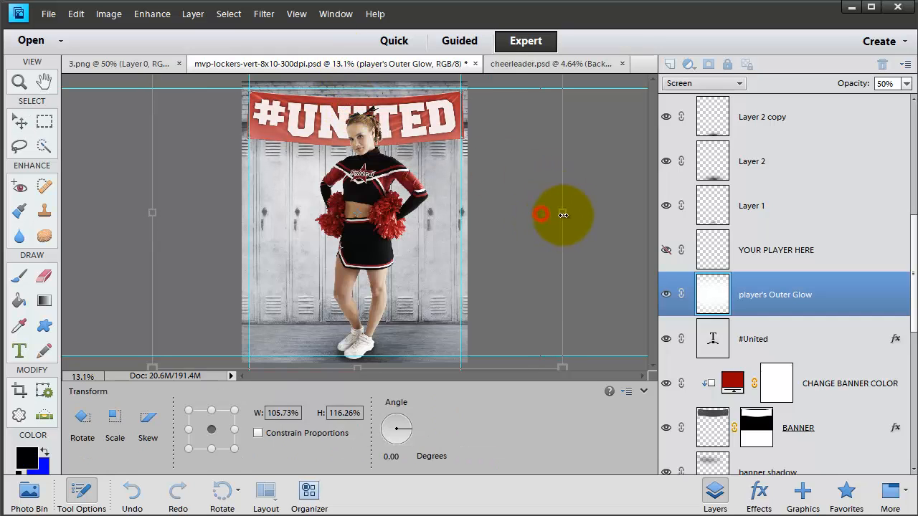
pyautogui.moveTo(152, 213); pyautogui.dragTo(188, 213)
pyautogui.moveTo(562, 212)
pyautogui.mouseDown()
pyautogui.moveTo(511, 212)
pyautogui.moveTo(549, 212)
pyautogui.mouseUp()
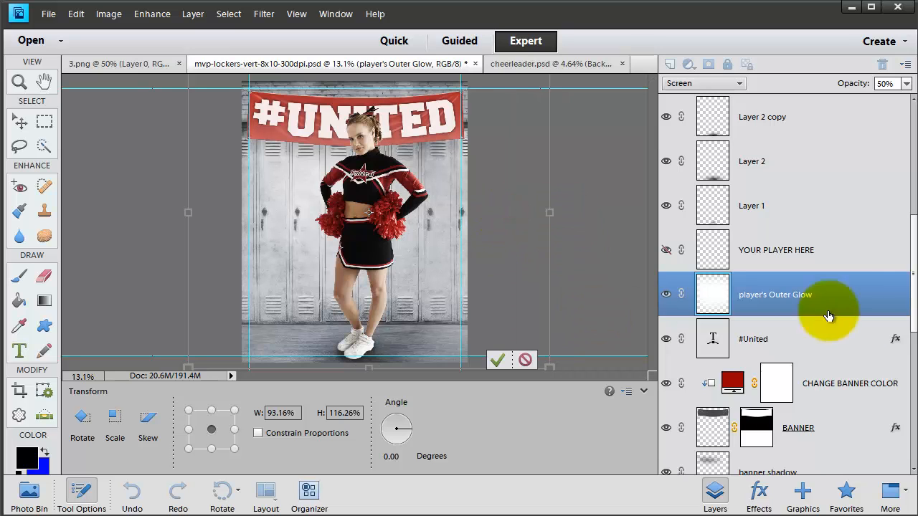
pyautogui.click(845, 286)
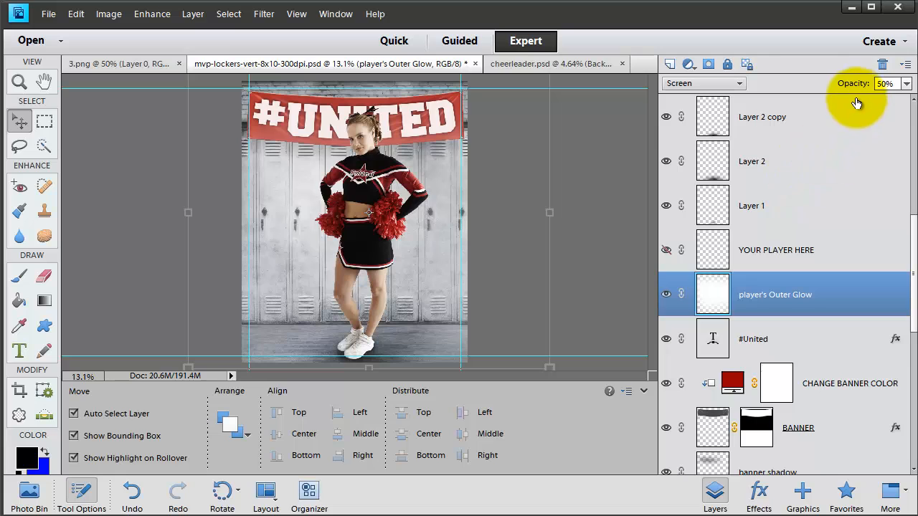
pyautogui.moveTo(846, 83); pyautogui.dragTo(890, 101)
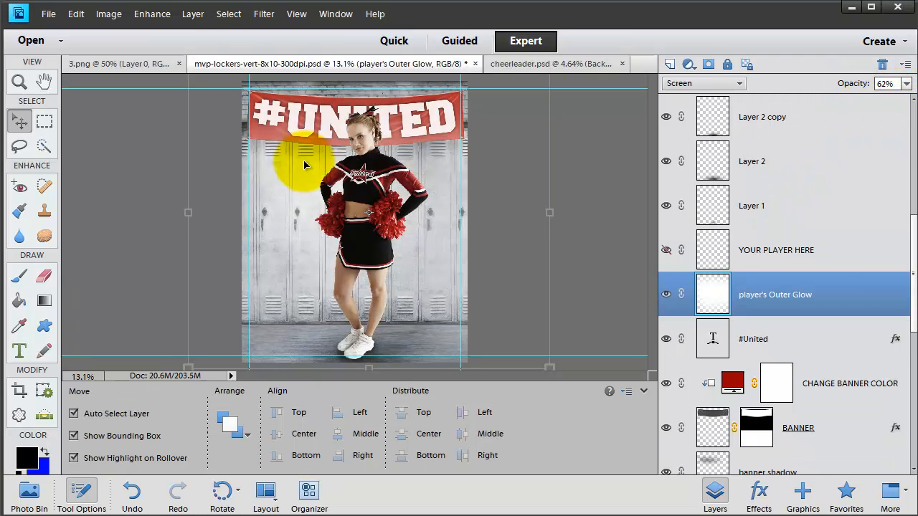